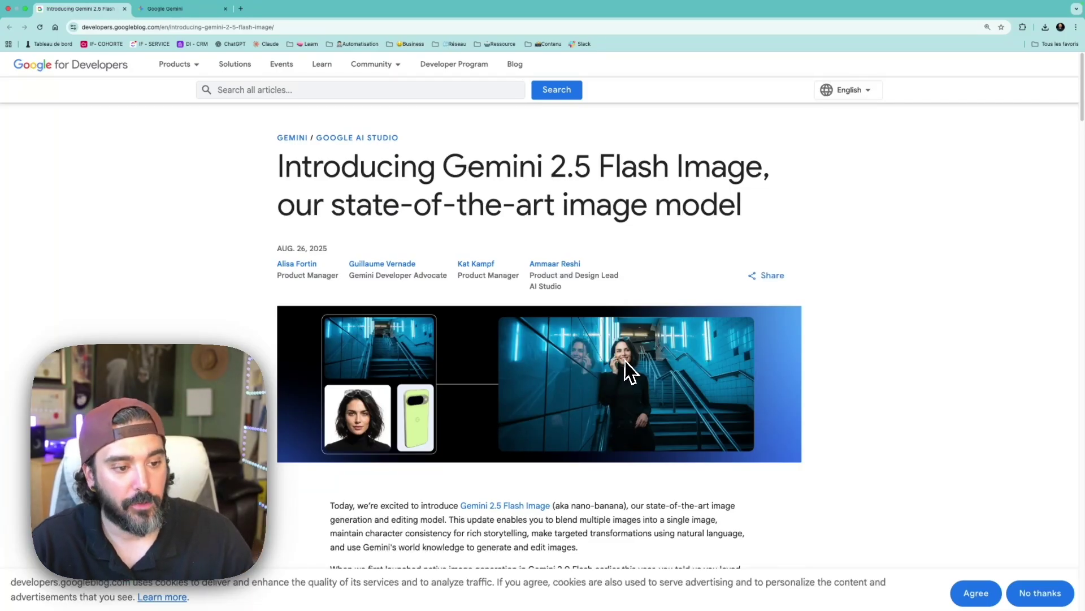
# Read through the Gemini 2.5 Flash Image announcement, examining the Image Editing benchmark chart and the example edits.
pyautogui.scroll(-15, 616, 486)
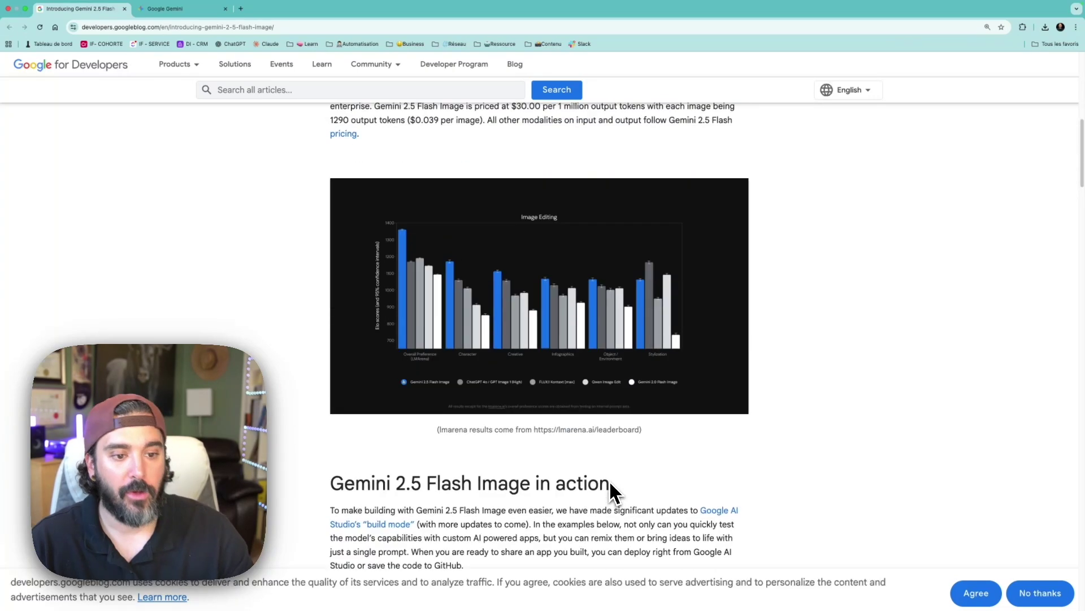
pyautogui.press('super+plus')
pyautogui.press('super+plus')
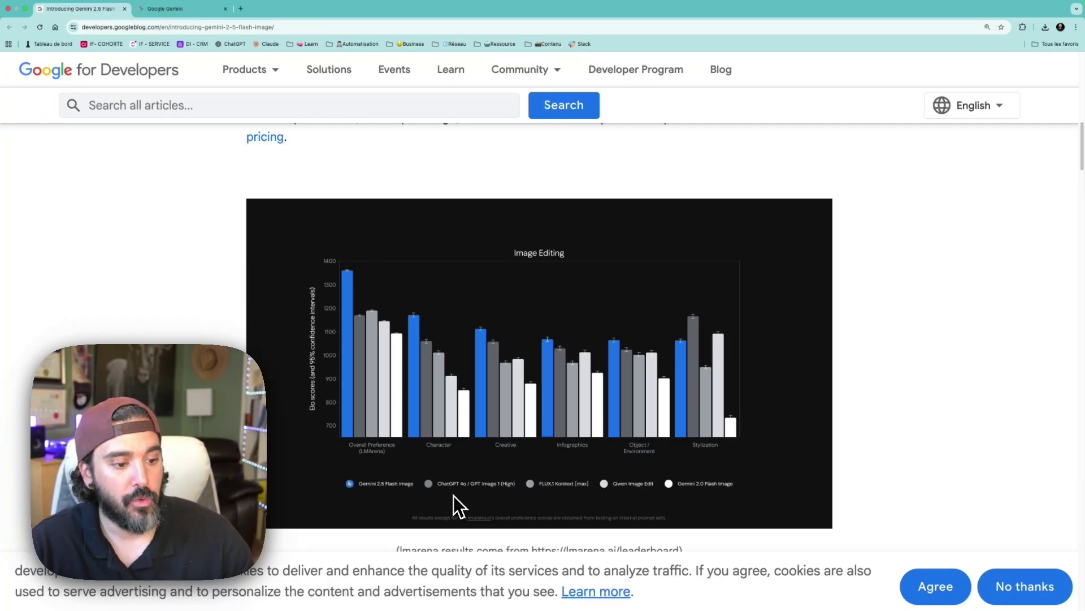
pyautogui.scroll(1, 649, 491)
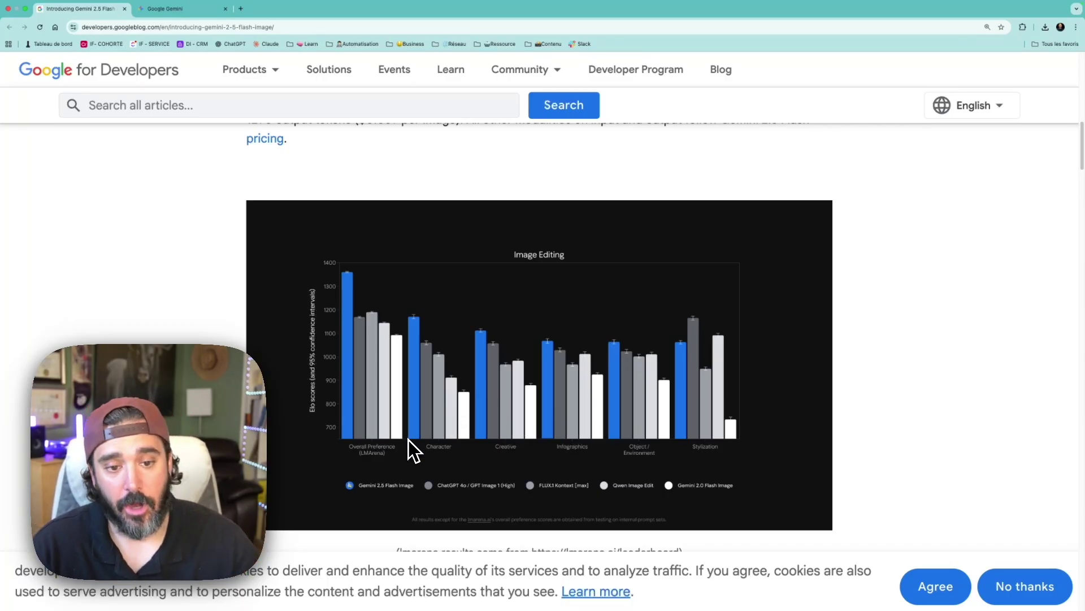
pyautogui.scroll(-12, 408, 440)
pyautogui.scroll(-9, 406, 450)
pyautogui.scroll(5, 405, 450)
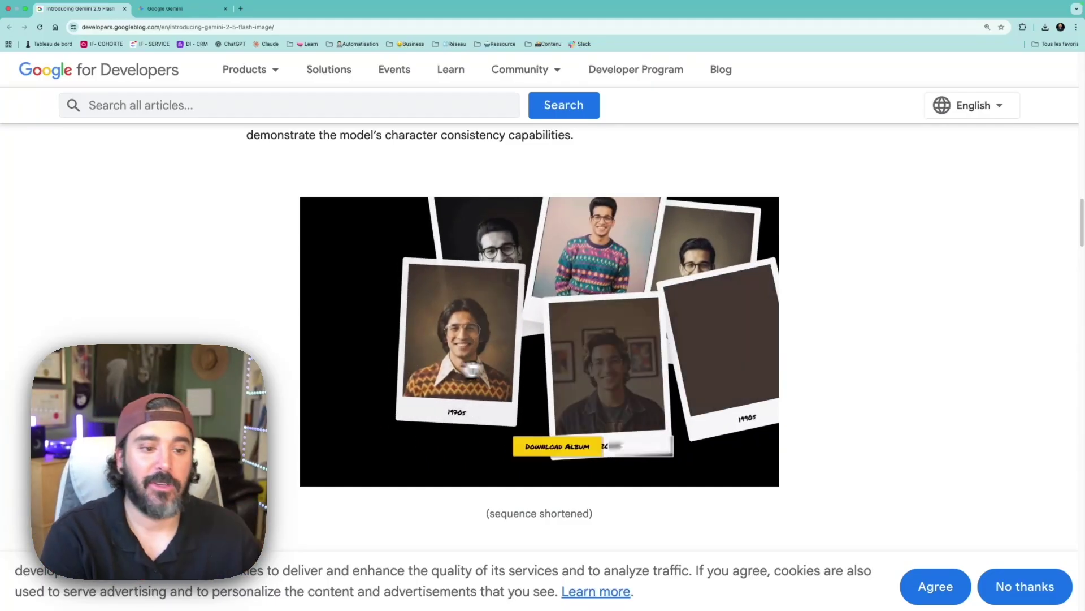
pyautogui.scroll(-2, 878, 305)
pyautogui.scroll(-10, 884, 308)
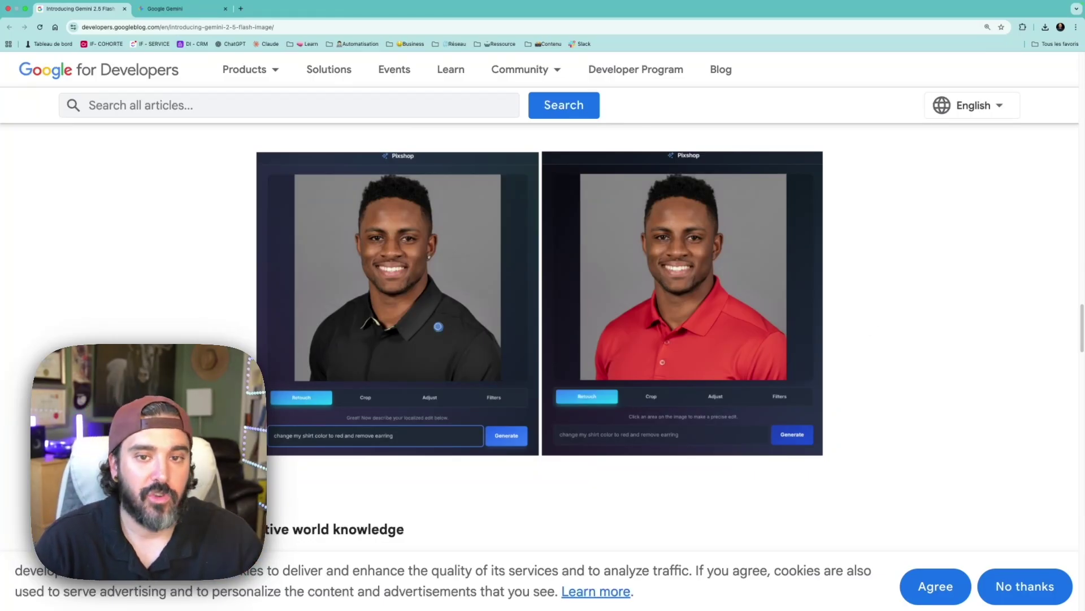
pyautogui.scroll(-15, 847, 355)
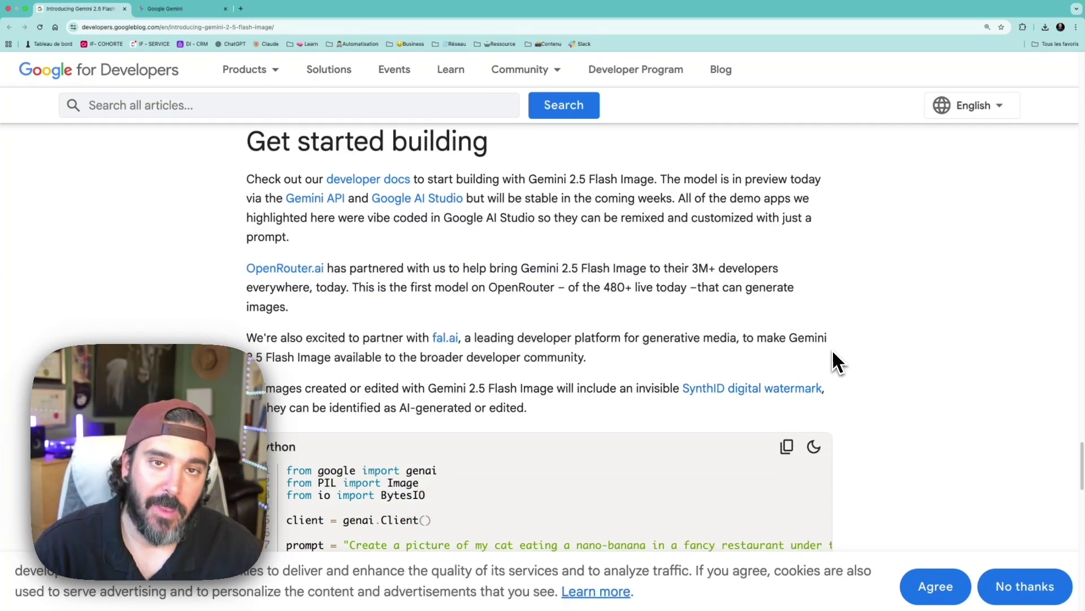
# Switch to the open Google Gemini page and check which models it offers.
pyautogui.click(187, 9)
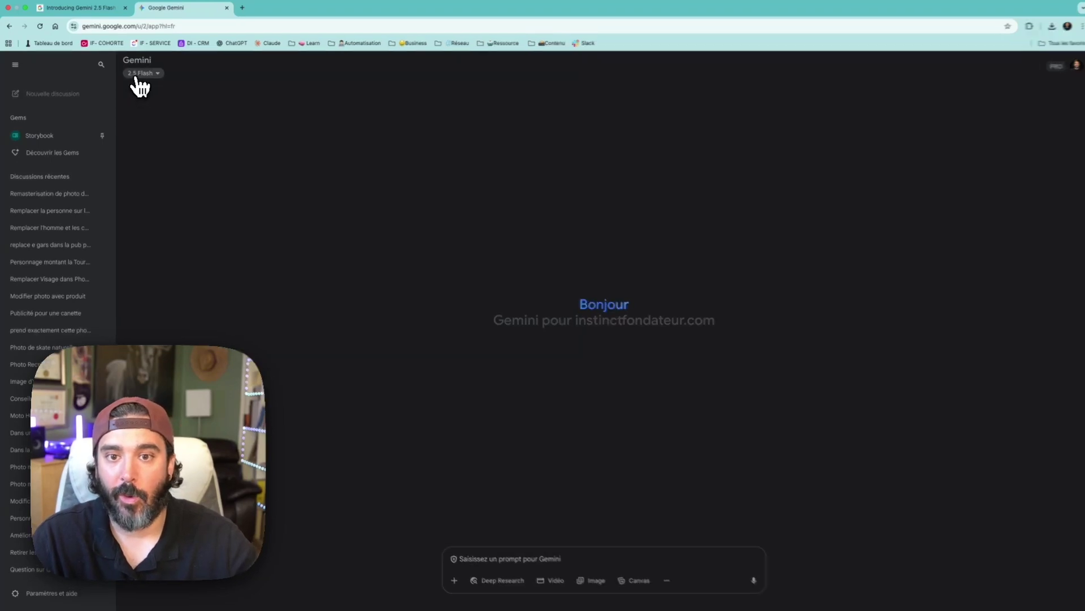
pyautogui.click(138, 76)
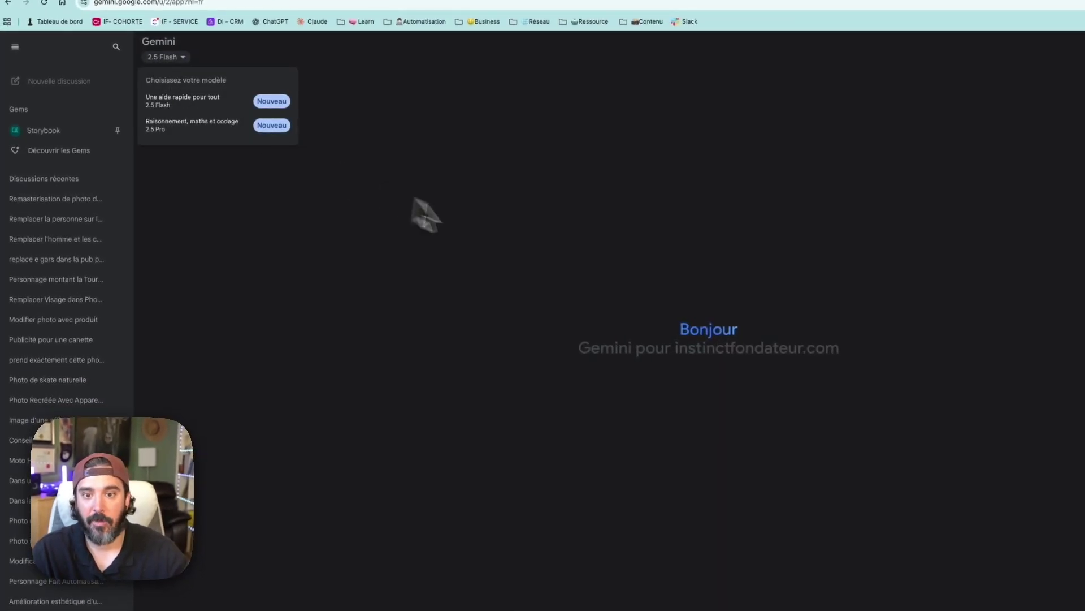
pyautogui.click(418, 260)
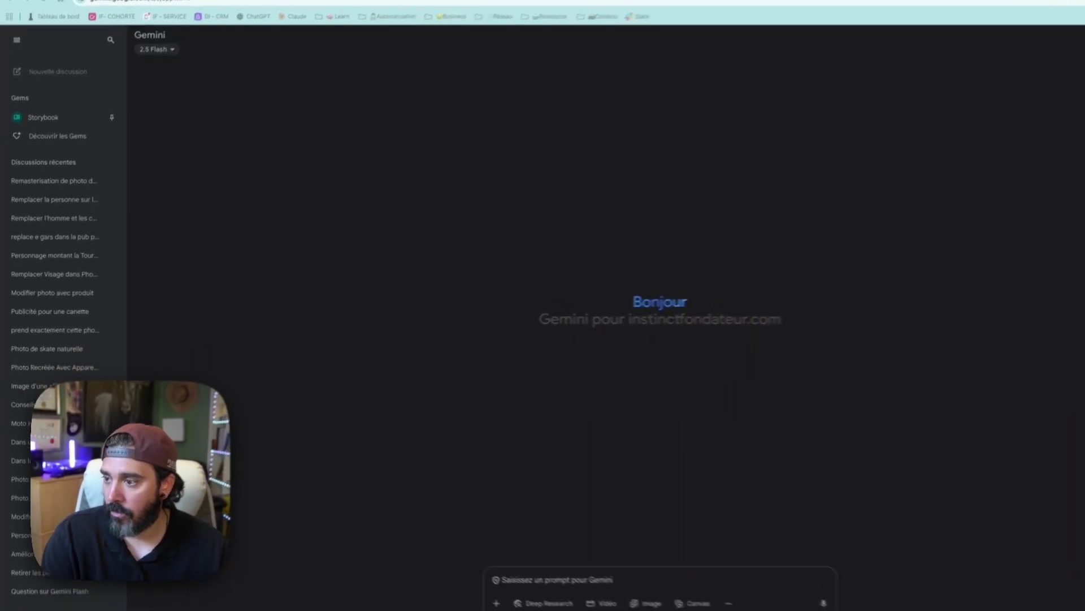
# Attach the podcast photo with the red Reebok sweater and send "Peux tu modifier la couleur de mon chandail pour qu'il soit jaune".
pyautogui.moveTo(500, 599); pyautogui.dragTo(500, 549)
pyautogui.moveTo(577, 547); pyautogui.dragTo(575, 547)
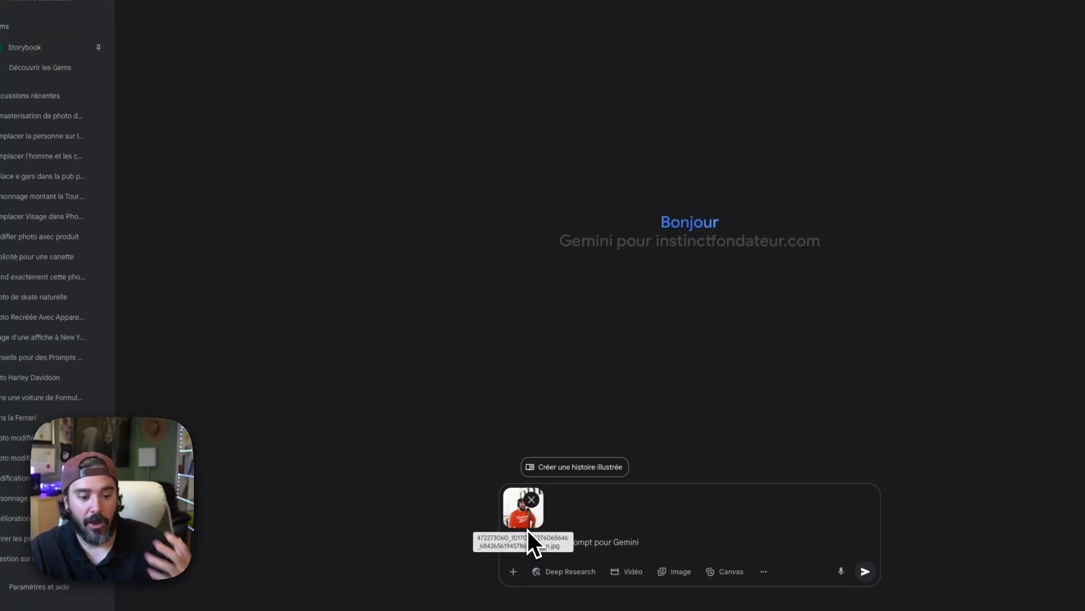
pyautogui.write('Peux tu modifier ')
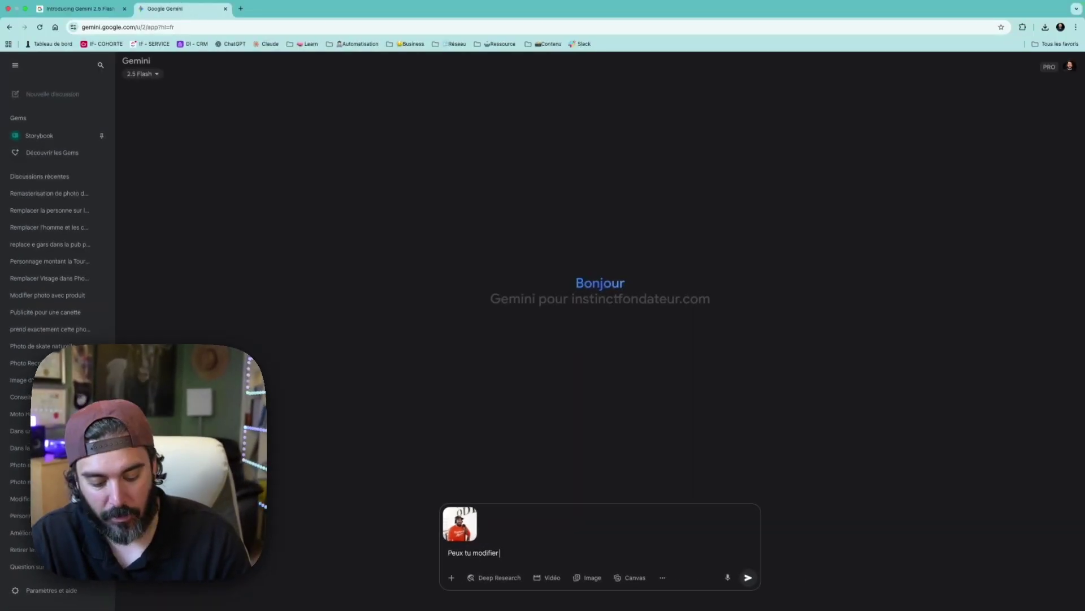
pyautogui.write("la couleur de mon chandail pour qu'il")
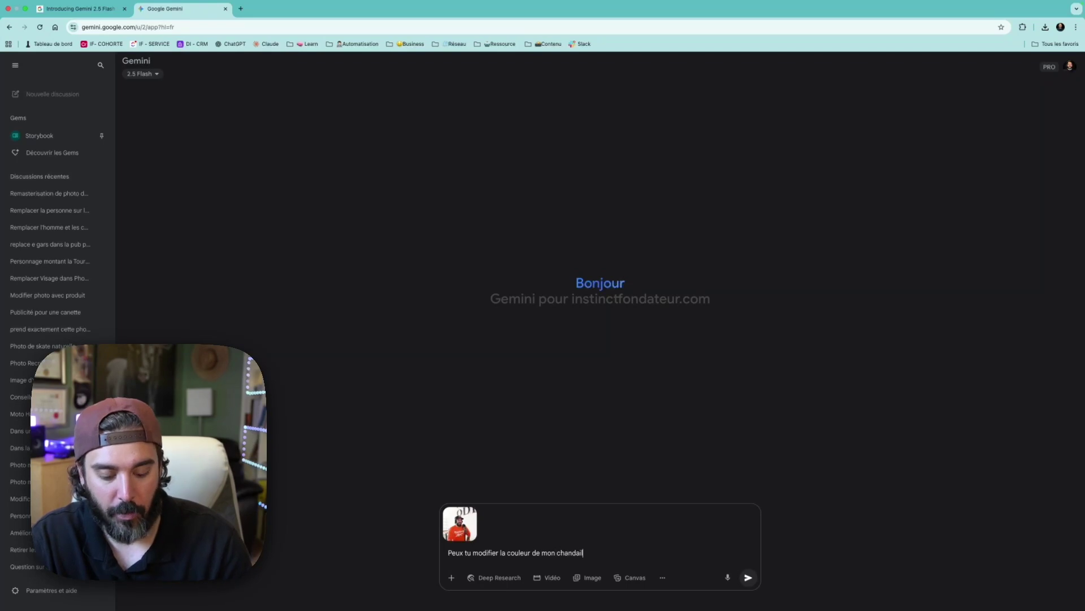
pyautogui.write(' soit jaune')
pyautogui.press('Return')
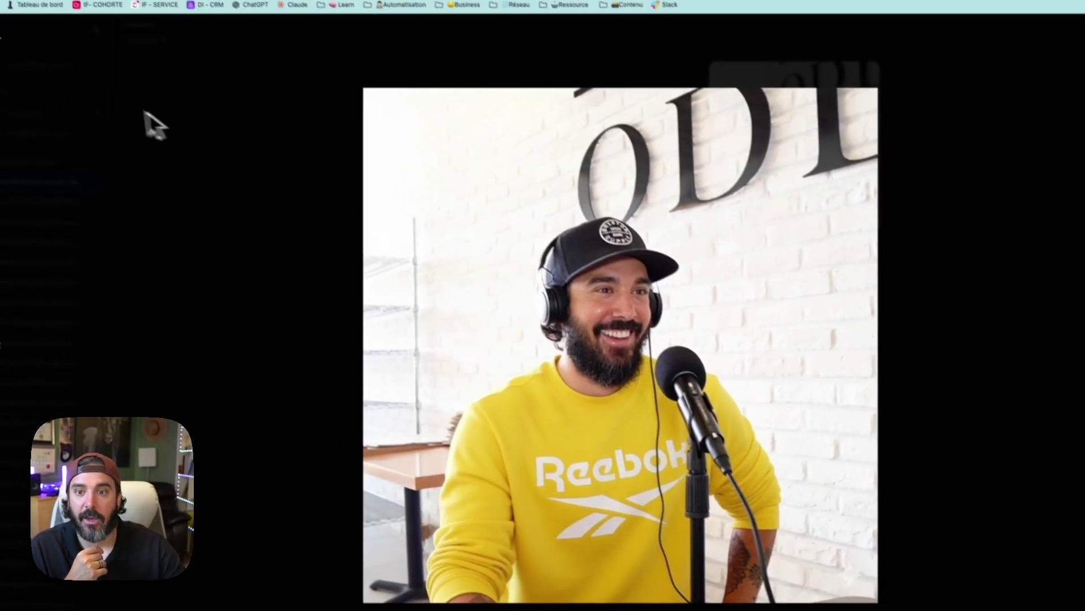
# Close the enlarged yellow-sweater image and send the follow-up prompt "peux tu rendre ma barbe blanche".
pyautogui.click(152, 125)
pyautogui.click(534, 544)
pyautogui.write('peux tu rendre ma')
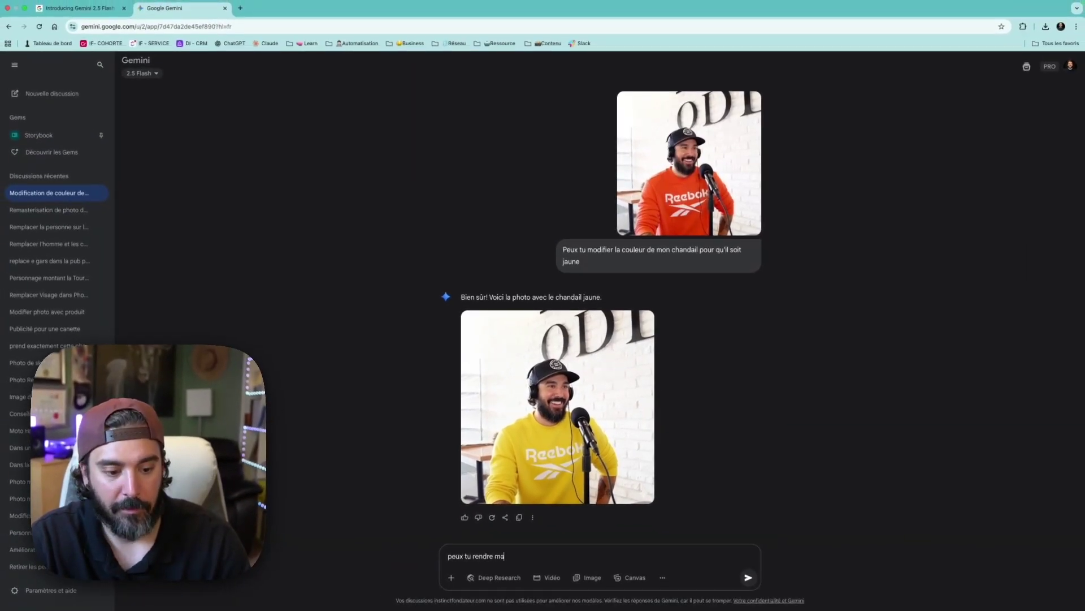
pyautogui.write('barbe blanche')
pyautogui.press('Return')
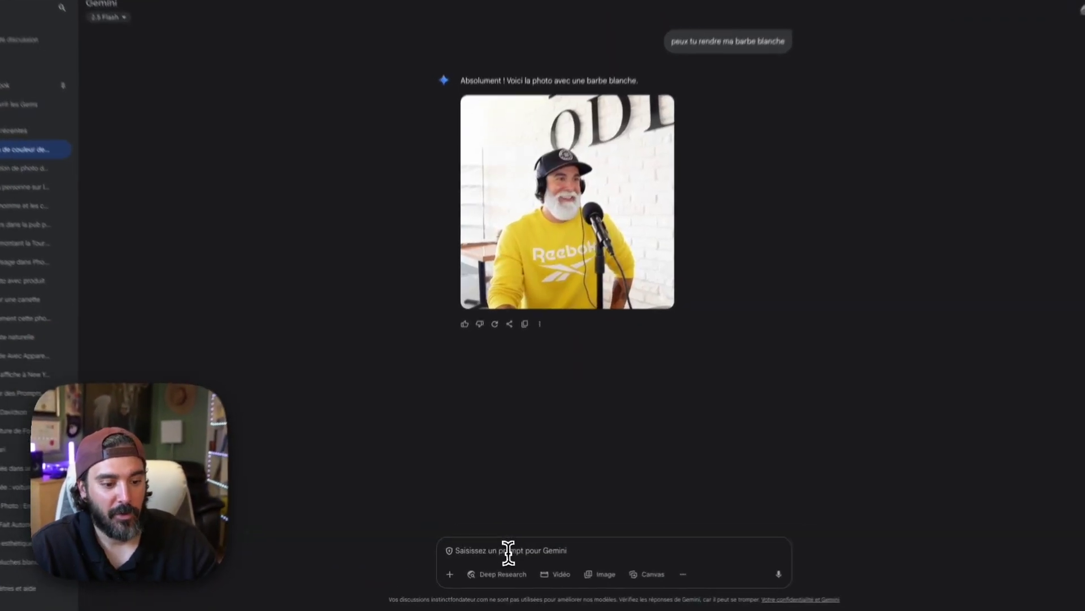
# Request longer hair in the same photo with the prompt "peux tu me mettre les cheveux super long jusqu'à mes épaules".
pyautogui.write('peux tu me met')
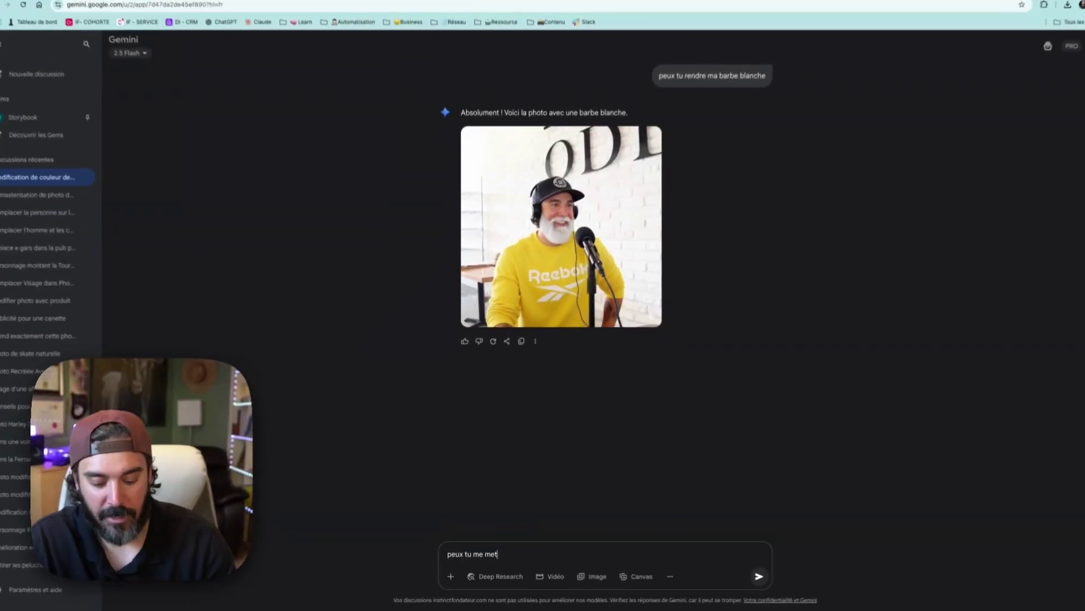
pyautogui.write('tre les cheveux supe')
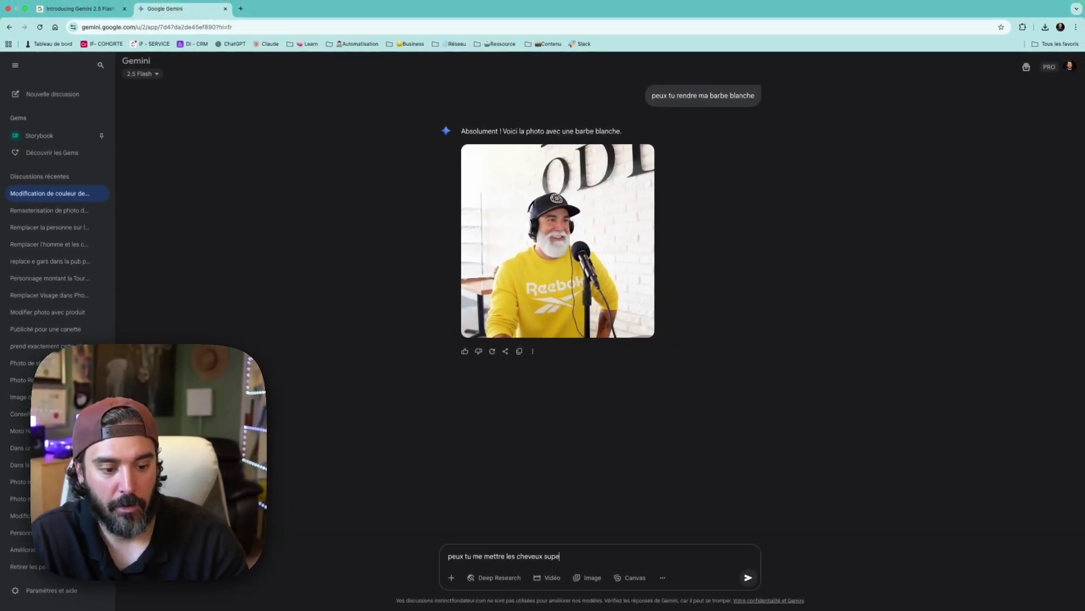
pyautogui.write("r long jusqu'à mes épaules")
pyautogui.press('Return')
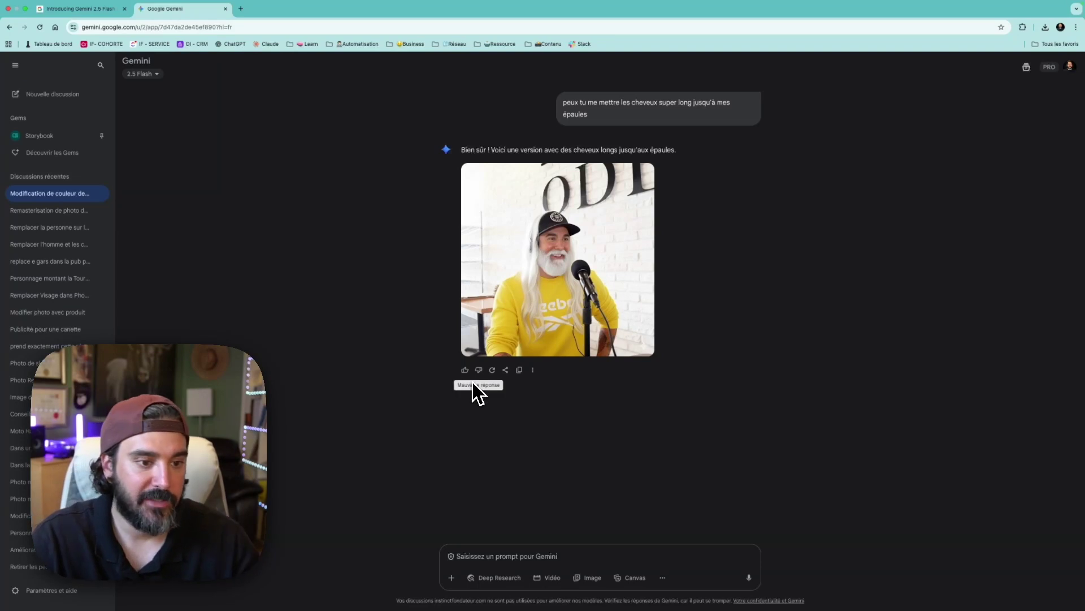
# Send the prompt "peux tu mettre le mur de brique qui est blanc et le mettre en brique rouge".
pyautogui.write('peux tu mettre le mur de brique qui est blanc et le mettre en brique rouge')
pyautogui.press('Return')
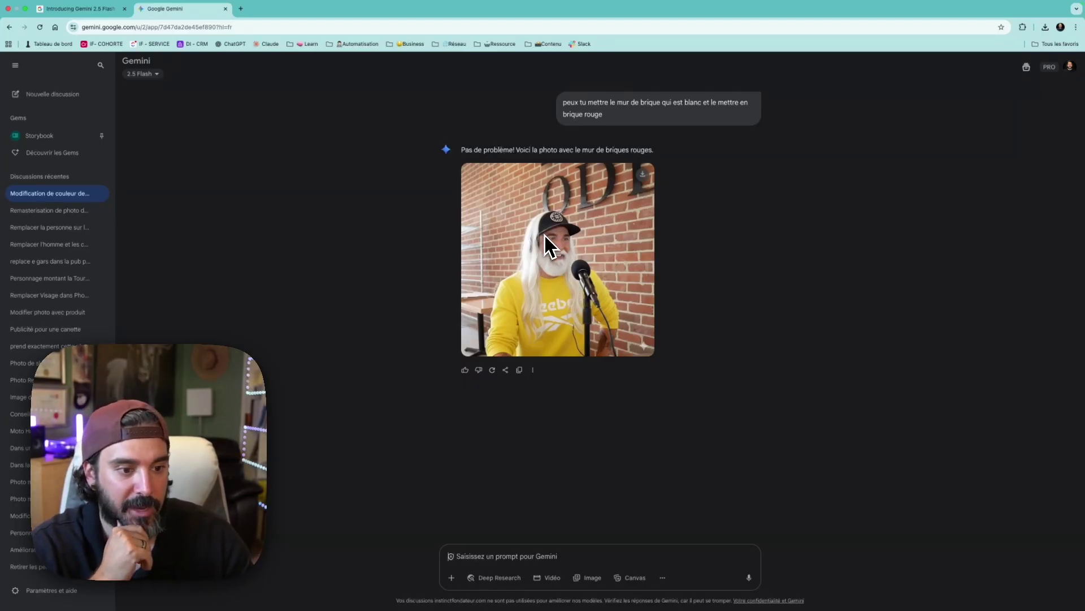
pyautogui.scroll(-1, 565, 356)
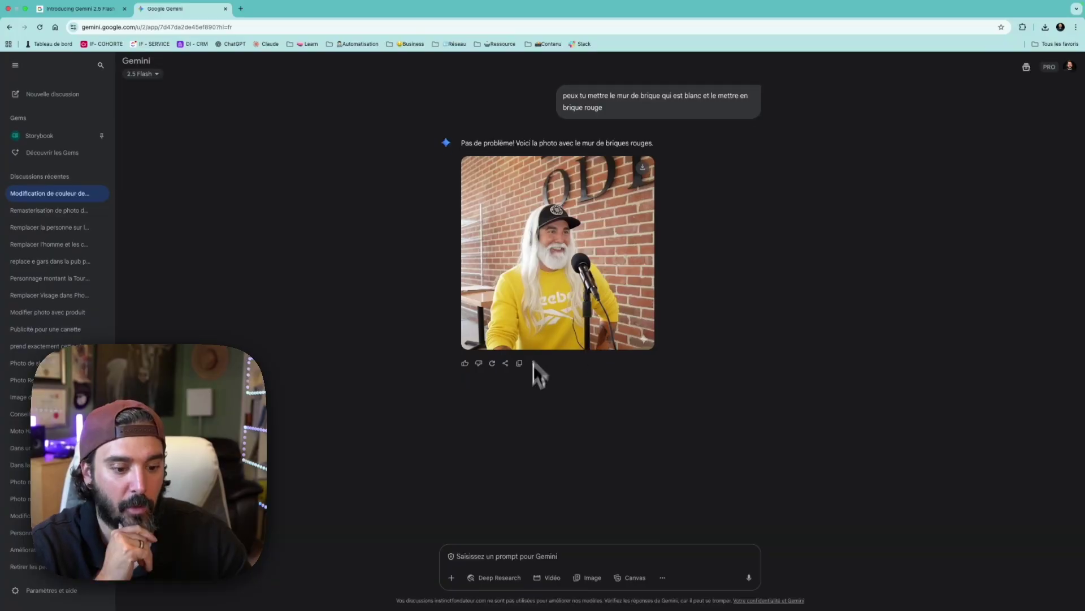
# Attach the photo with the green tuque from the 8.Pascal folder and send "peux tu prendre cette image et mettre ma tuque rouge".
pyautogui.click(451, 578)
pyautogui.click(478, 519)
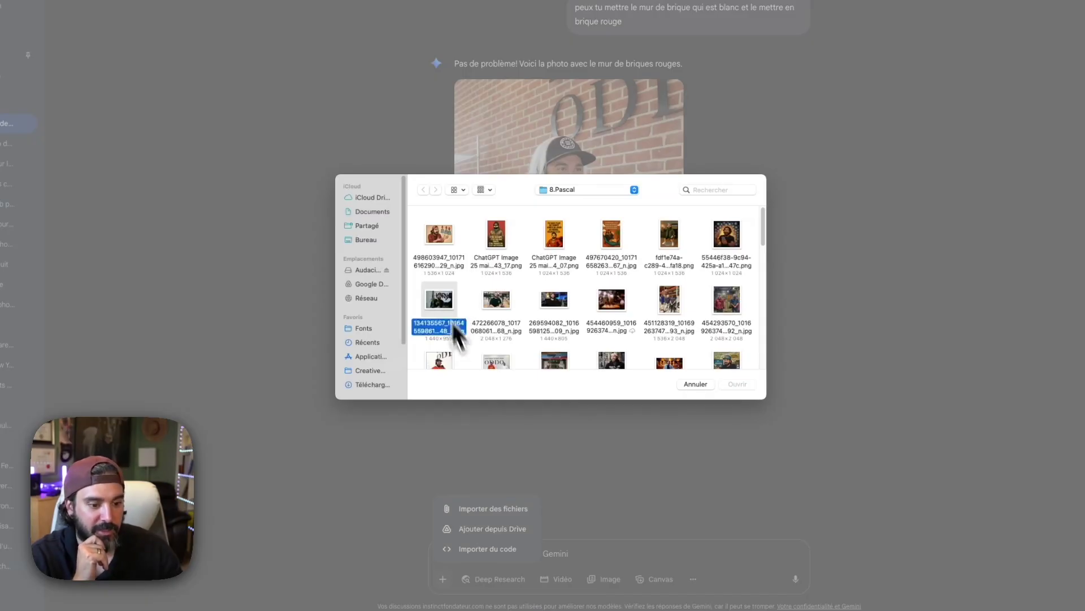
pyautogui.doubleClick(446, 314)
pyautogui.write('pe')
pyautogui.write('ux tu prendre ')
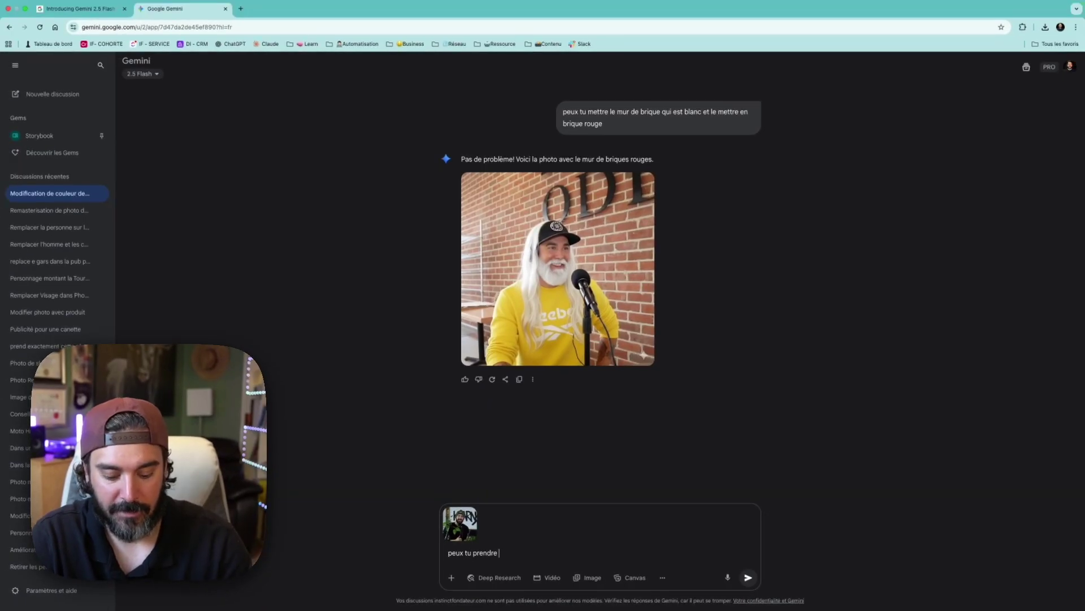
pyautogui.write('cette image et mettre m')
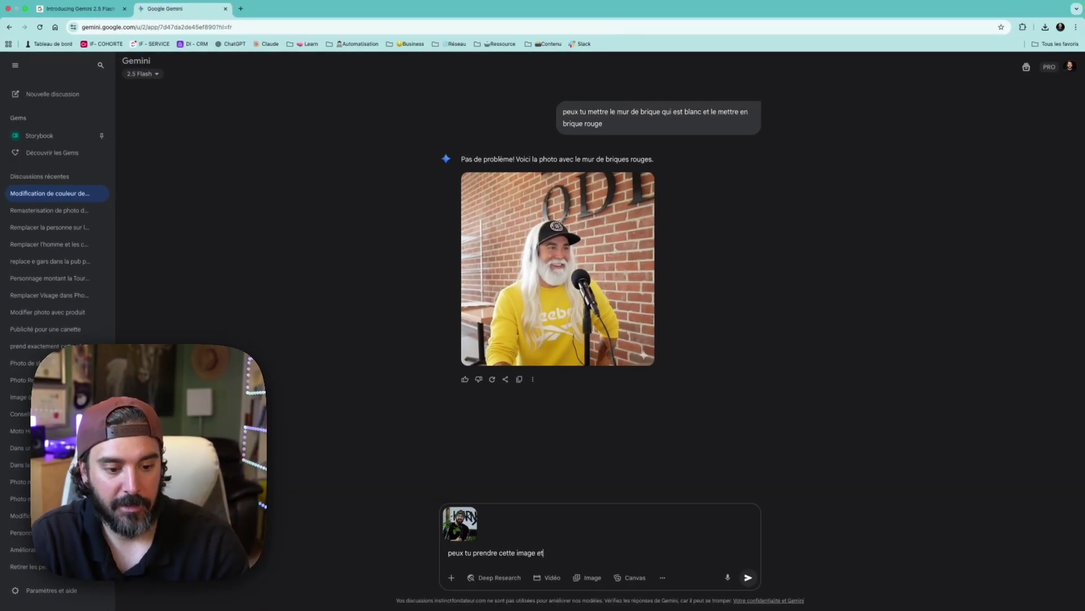
pyautogui.write('a tuque r')
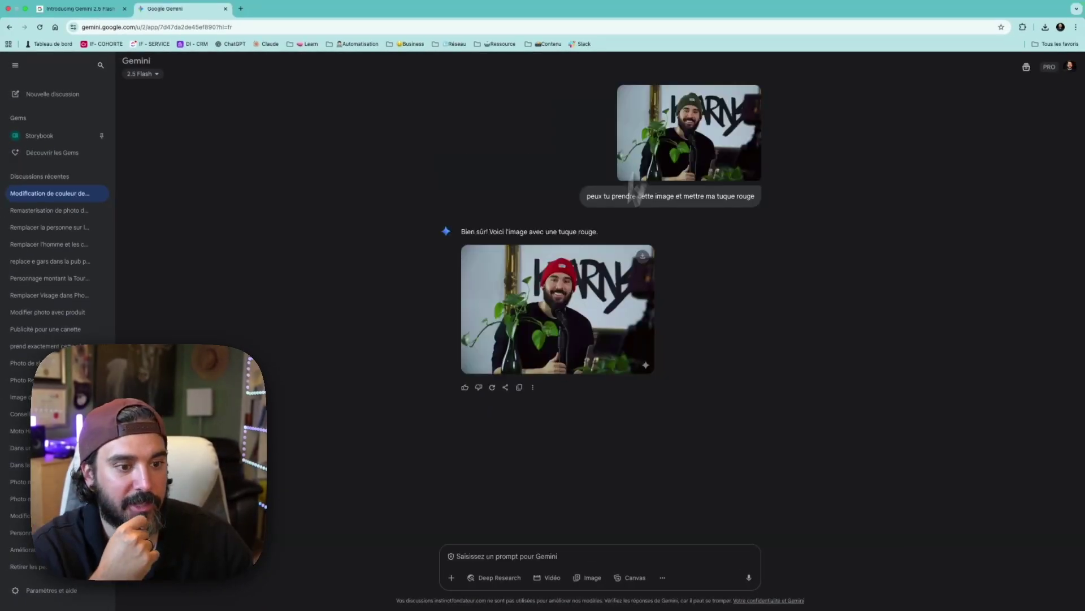
# Send the follow-up prompt "et met le mur en brique rouge que tu as fait dans l'autre image".
pyautogui.write('et')
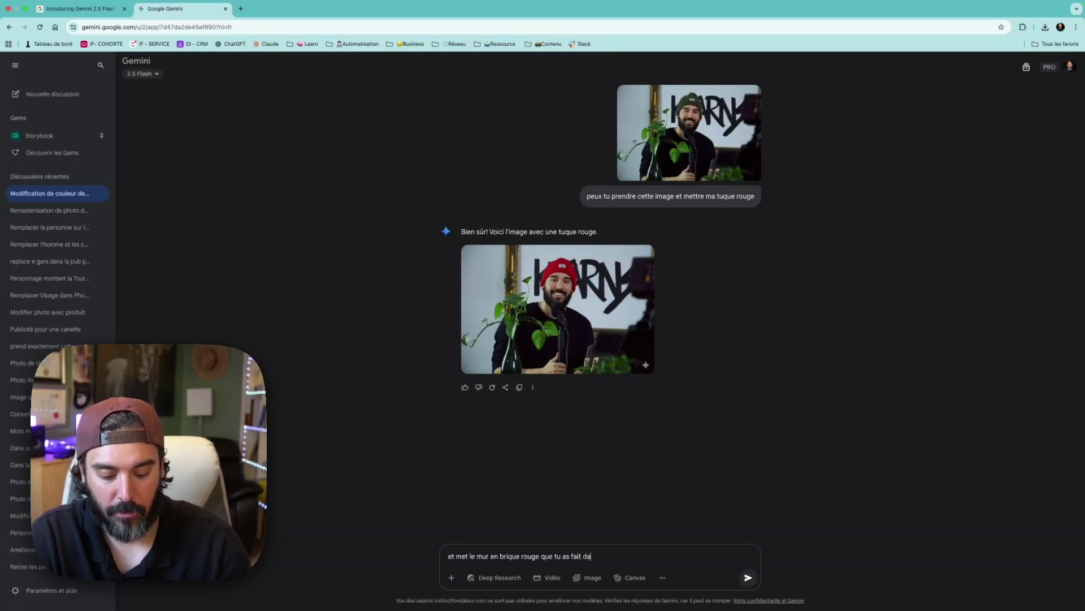
pyautogui.write('re image')
pyautogui.press('Return')
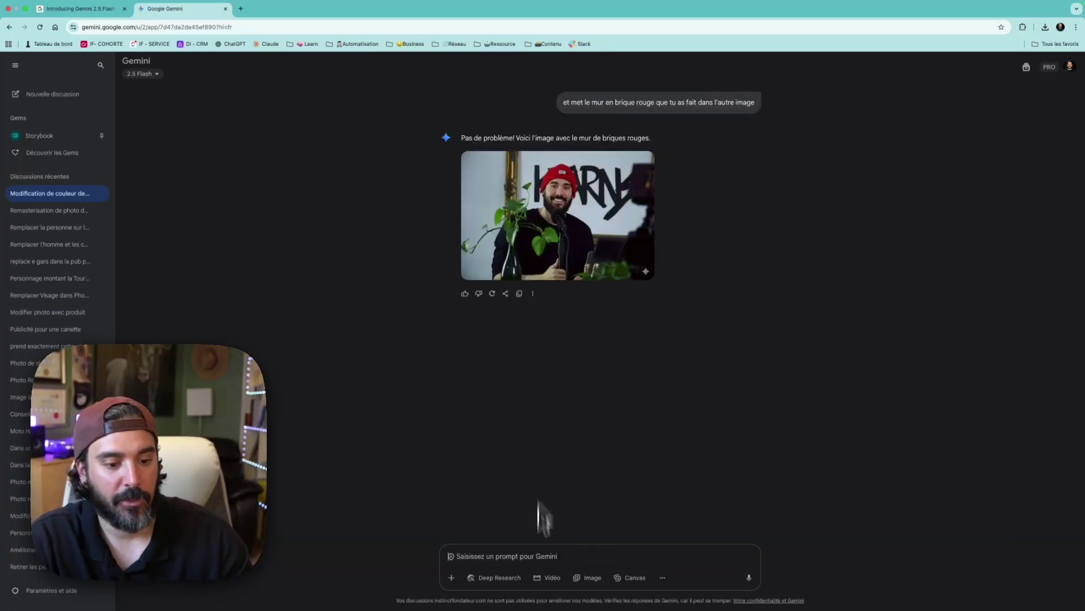
# Send "peux tu enlever la plante devant moi avec le vase" and compare the edited image with the previous versions.
pyautogui.click(534, 546)
pyautogui.write('peux tu enlever la plante devant moi avec le vase')
pyautogui.press('Return')
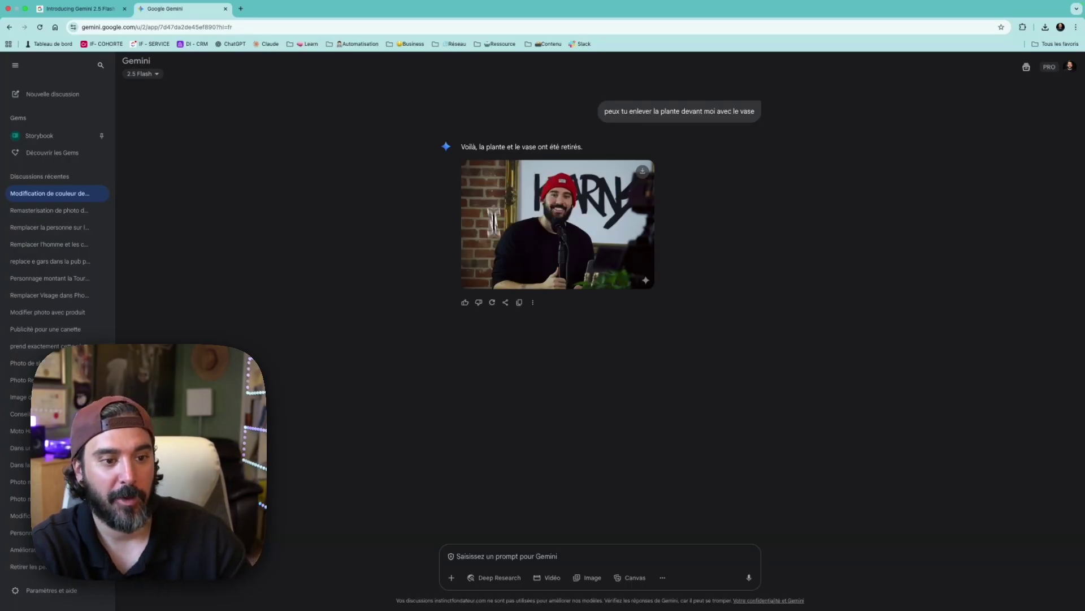
pyautogui.scroll(5, 496, 306)
pyautogui.scroll(2, 498, 309)
pyautogui.scroll(-7, 499, 311)
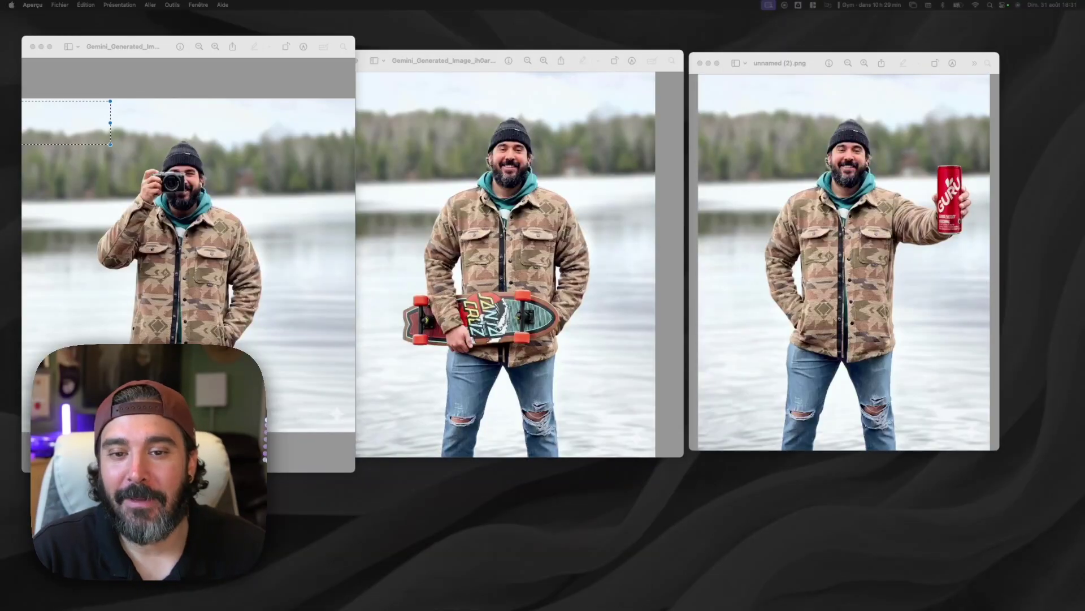
# Attach the lakeside and skateboard photos and send "Peux tu modifier ma photo pour que je prenne dans mes mains la planche à roulette de façon naturel".
pyautogui.click(832, 280)
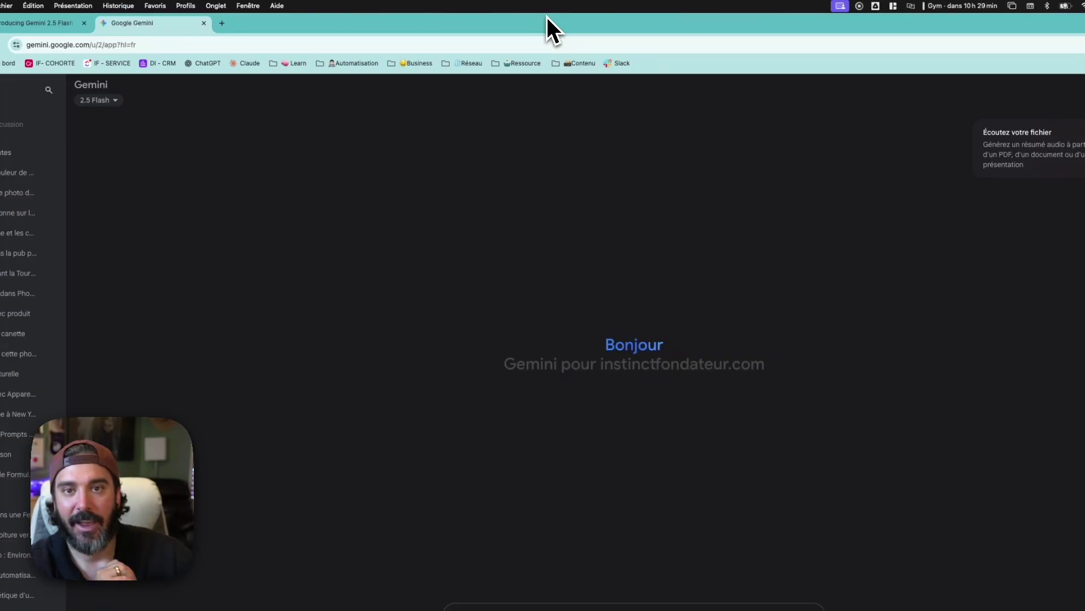
pyautogui.click(525, 528)
pyautogui.moveTo(539, 511); pyautogui.dragTo(610, 518)
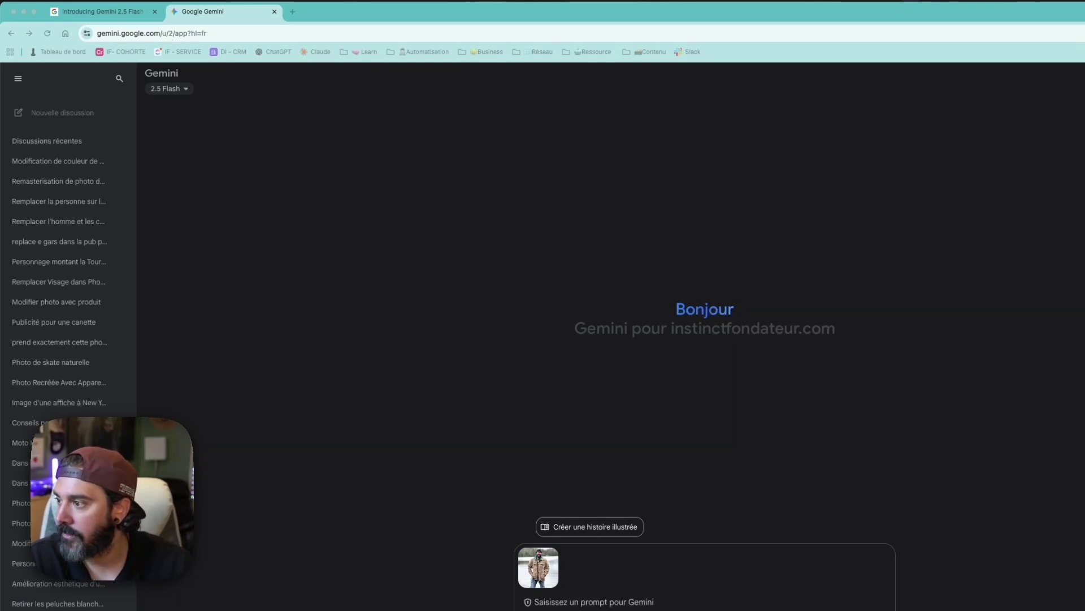
pyautogui.moveTo(574, 608); pyautogui.dragTo(659, 585)
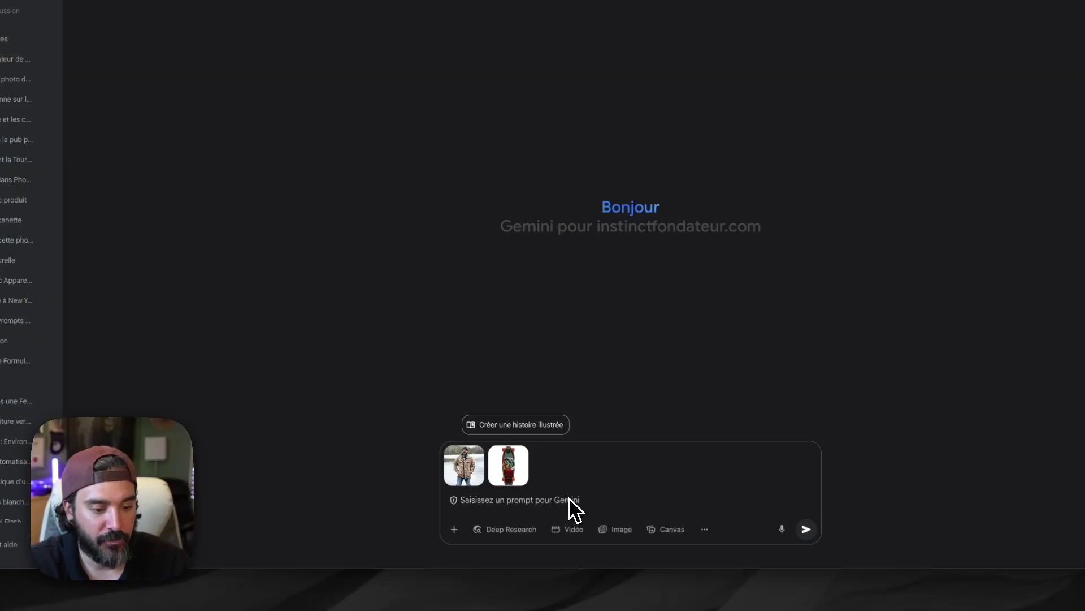
pyautogui.press('super+v')
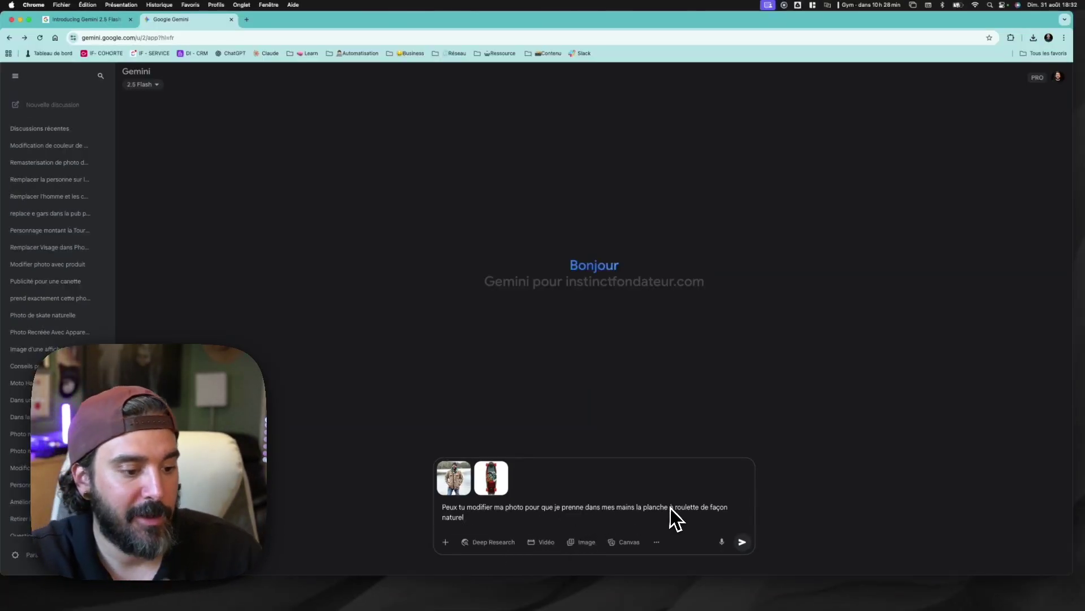
pyautogui.click(742, 542)
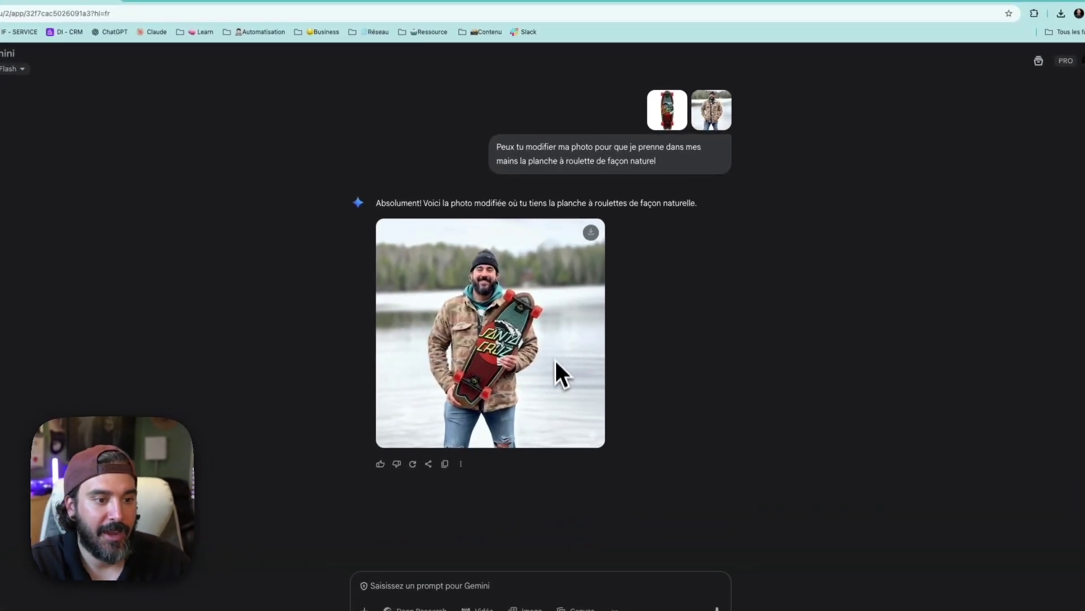
# Enlarge the generated skateboard image and the original lakeside portrait in turn to compare them.
pyautogui.click(556, 359)
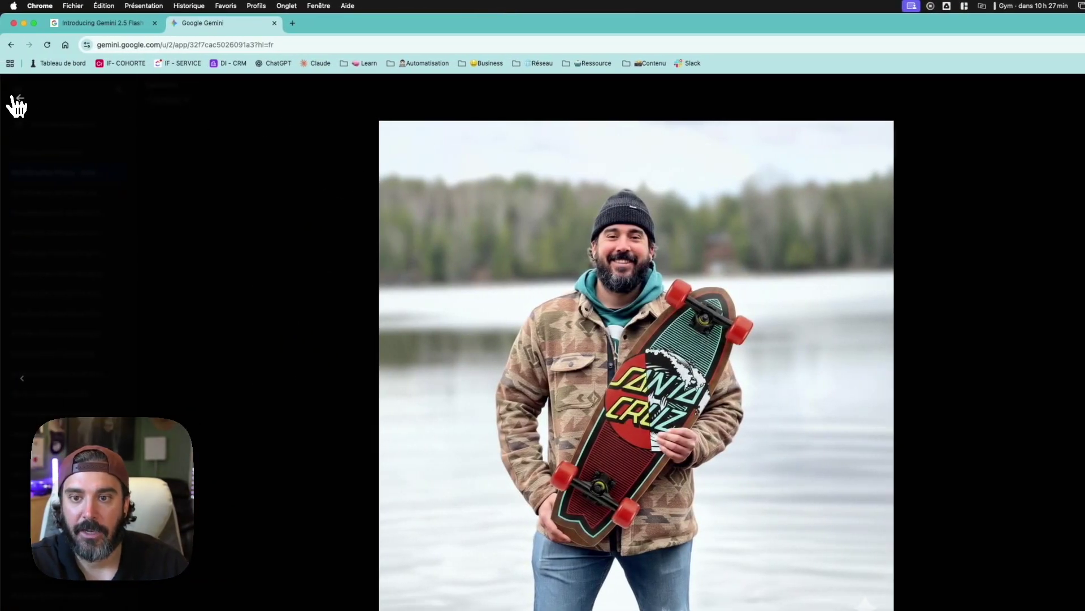
pyautogui.click(17, 101)
pyautogui.click(783, 143)
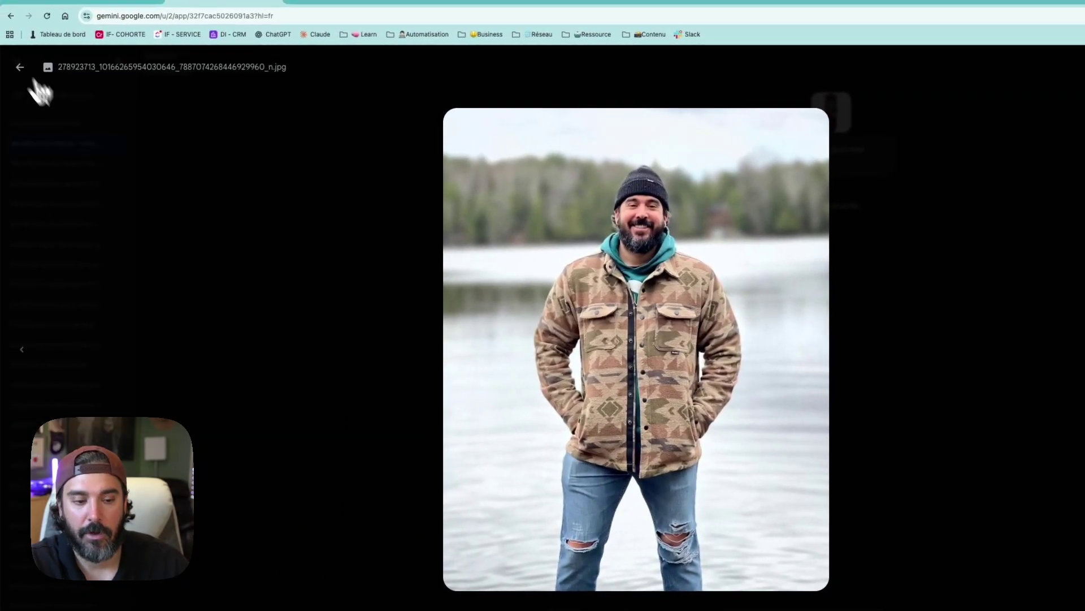
# Compare the generated skateboard image with the previously saved versions, closing the saved image previews and the enlarged view.
pyautogui.click(33, 80)
pyautogui.click(619, 351)
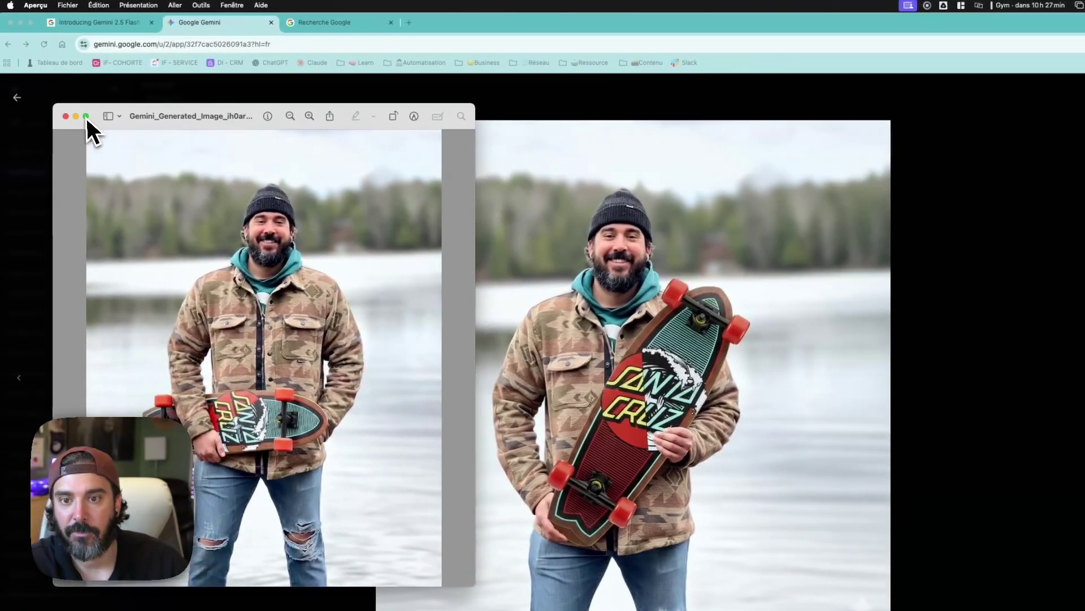
pyautogui.click(70, 117)
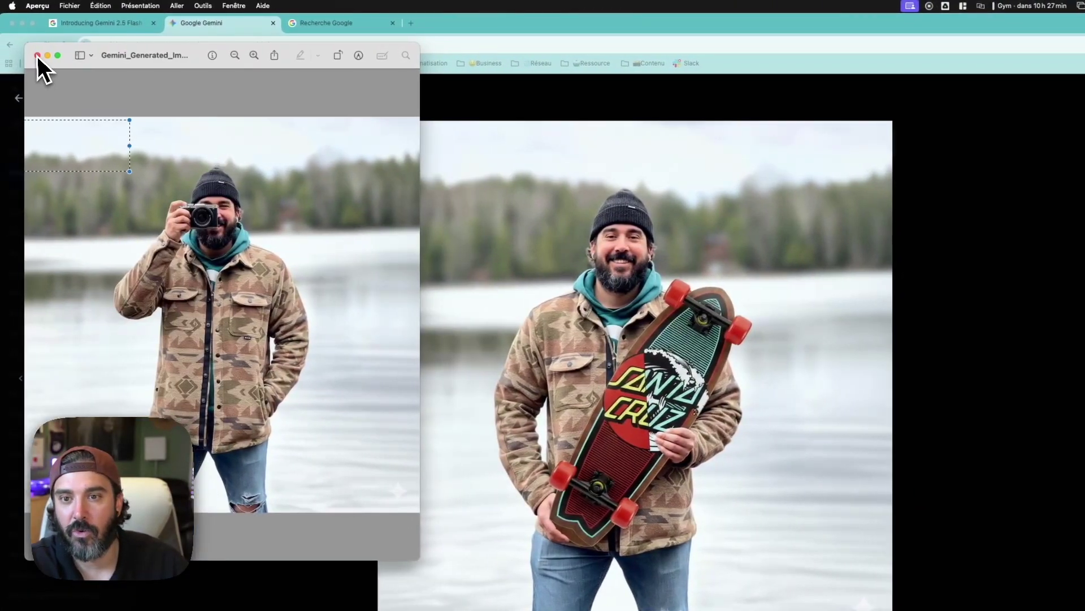
pyautogui.click(35, 55)
pyautogui.press('super+q')
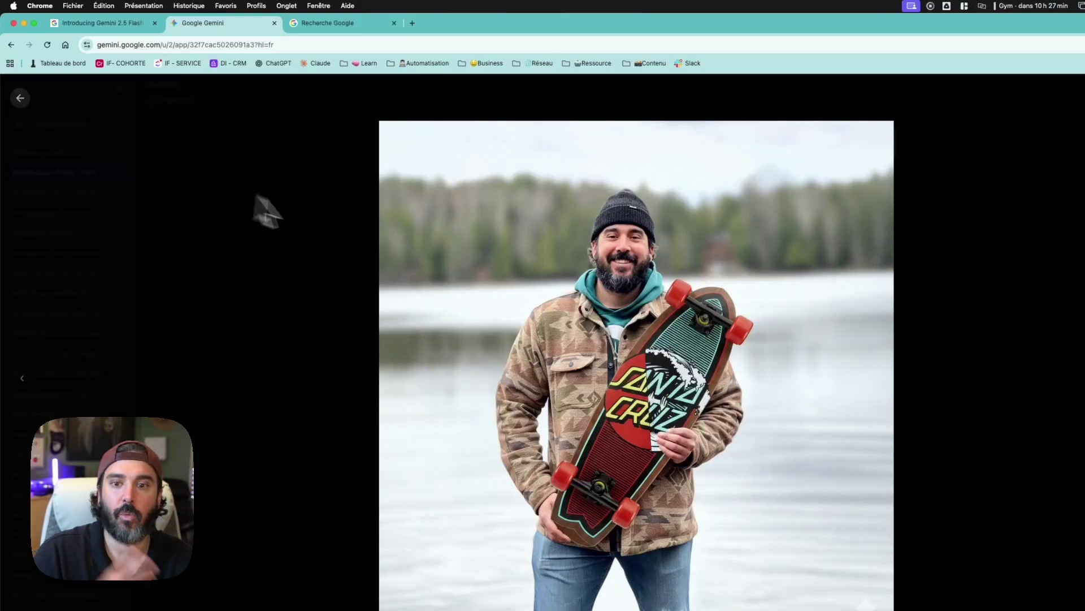
pyautogui.press('Escape')
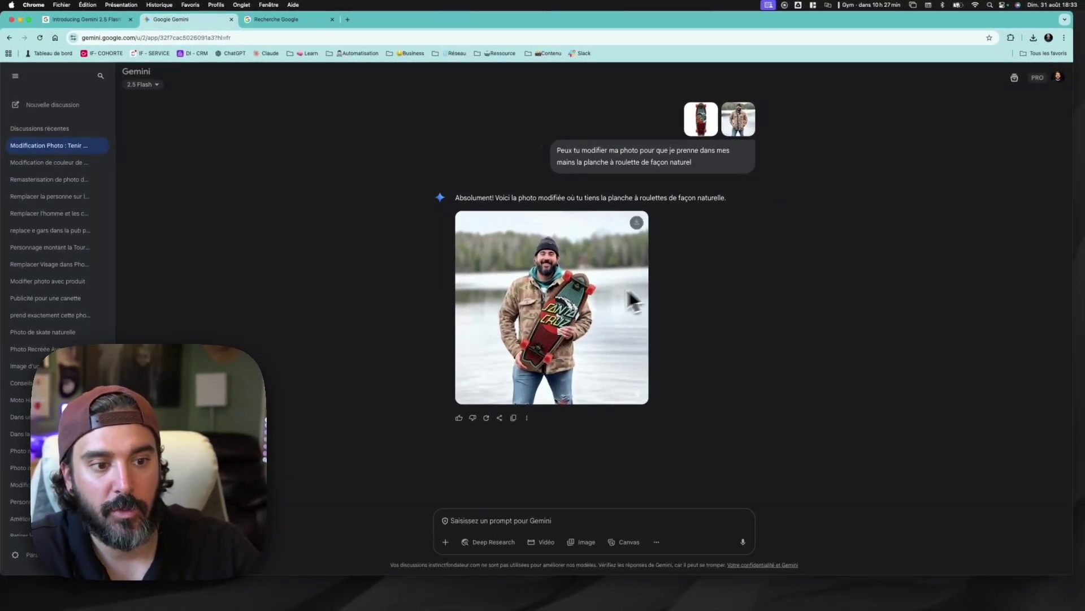
# In a new chat, attach the Prime ad, Guru can and lakeside photo and send the prompt to hold the Guru drink posed like Logan Paul.
pyautogui.click(43, 105)
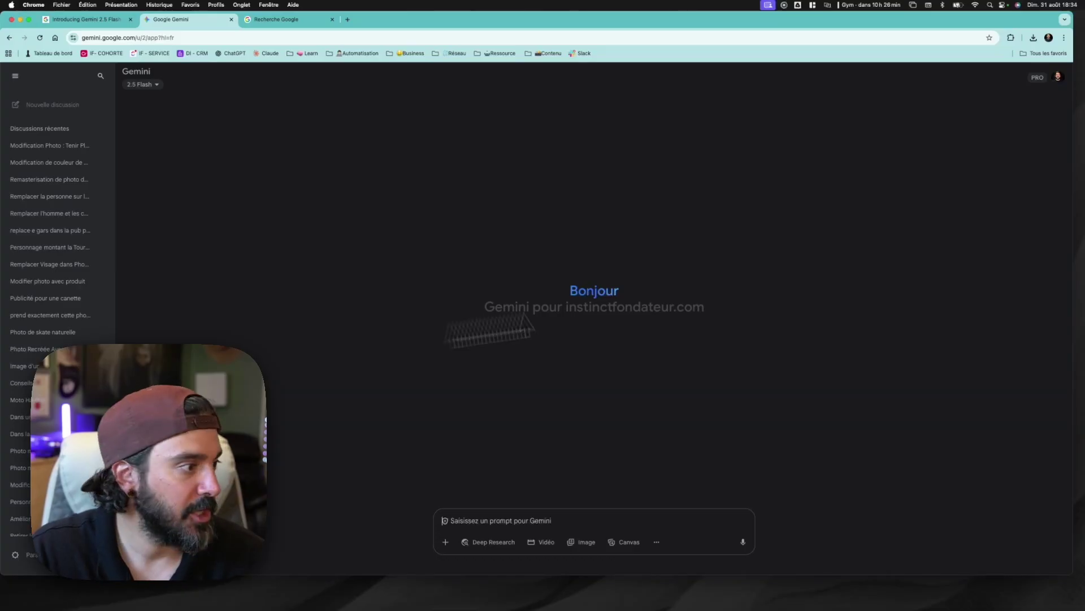
pyautogui.moveTo(454, 506); pyautogui.dragTo(485, 489)
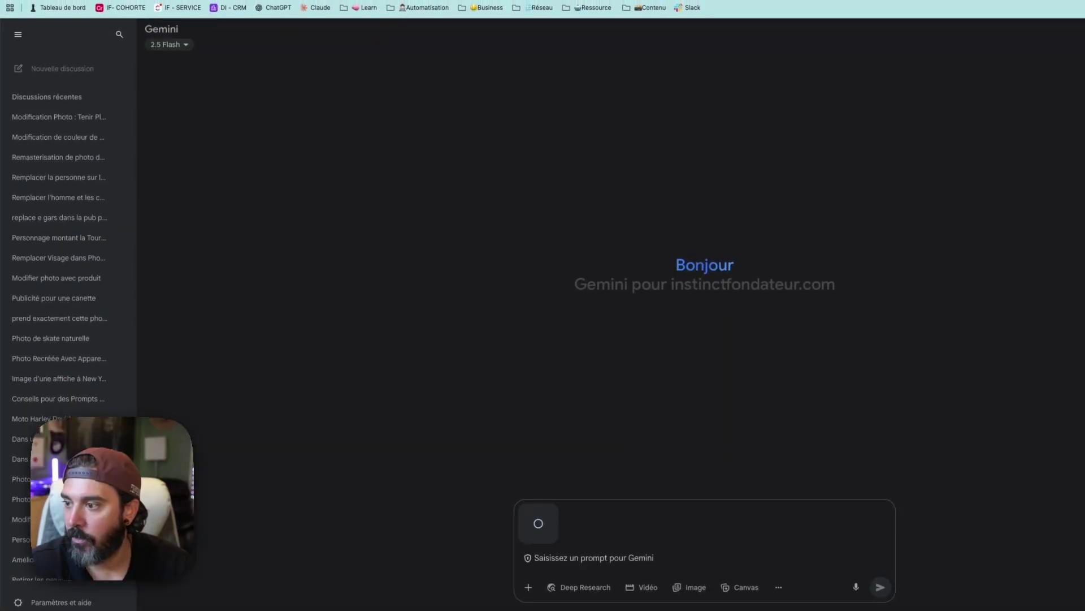
pyautogui.moveTo(581, 485)
pyautogui.mouseDown()
pyautogui.moveTo(588, 492)
pyautogui.moveTo(581, 472)
pyautogui.mouseUp()
pyautogui.moveTo(565, 535); pyautogui.dragTo(679, 506)
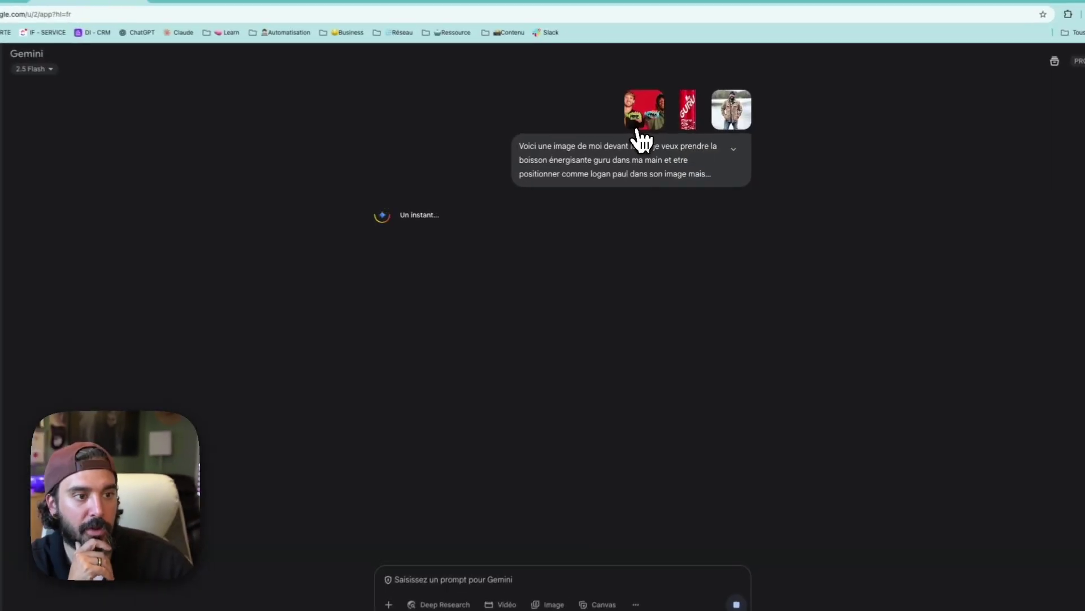
# Enlarge the attached Prime ad, lakeside portrait and Guru can one after another to examine the source images.
pyautogui.click(645, 121)
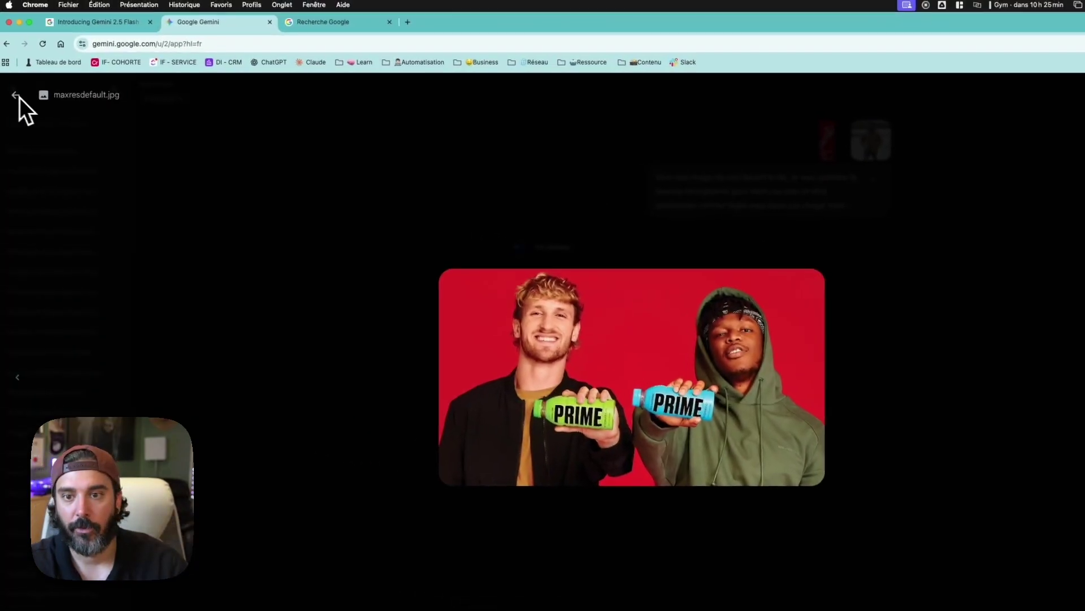
pyautogui.click(26, 100)
pyautogui.click(785, 138)
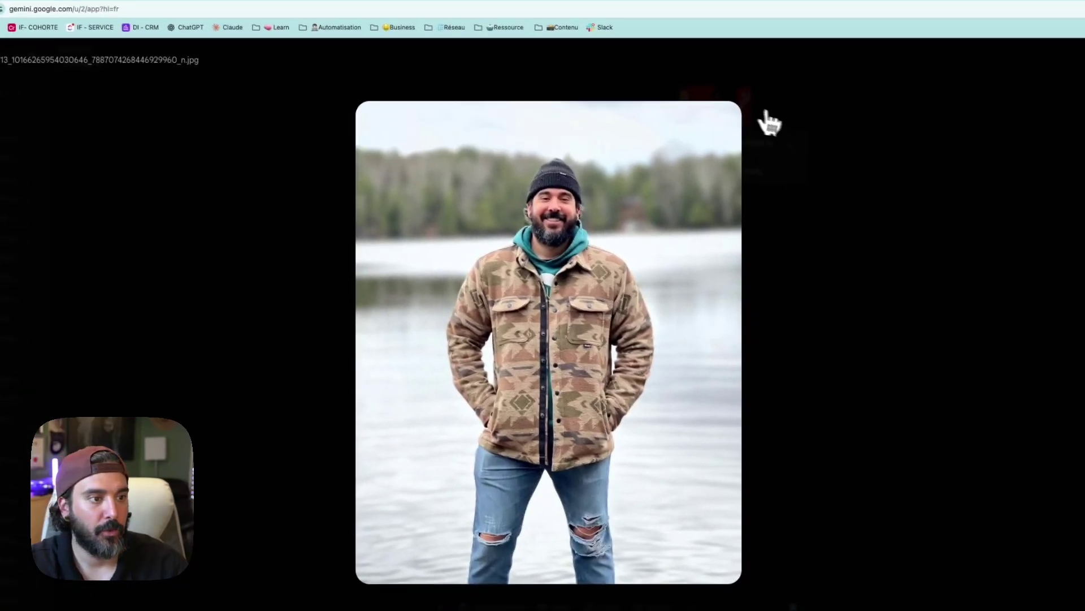
pyautogui.press('Escape')
pyautogui.click(735, 104)
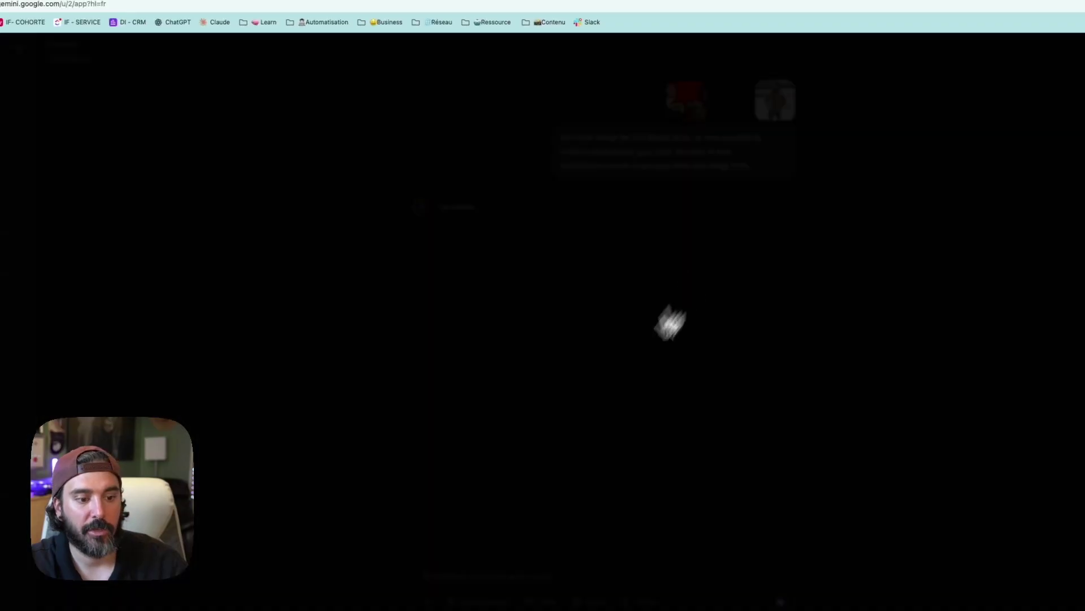
pyautogui.press('Escape')
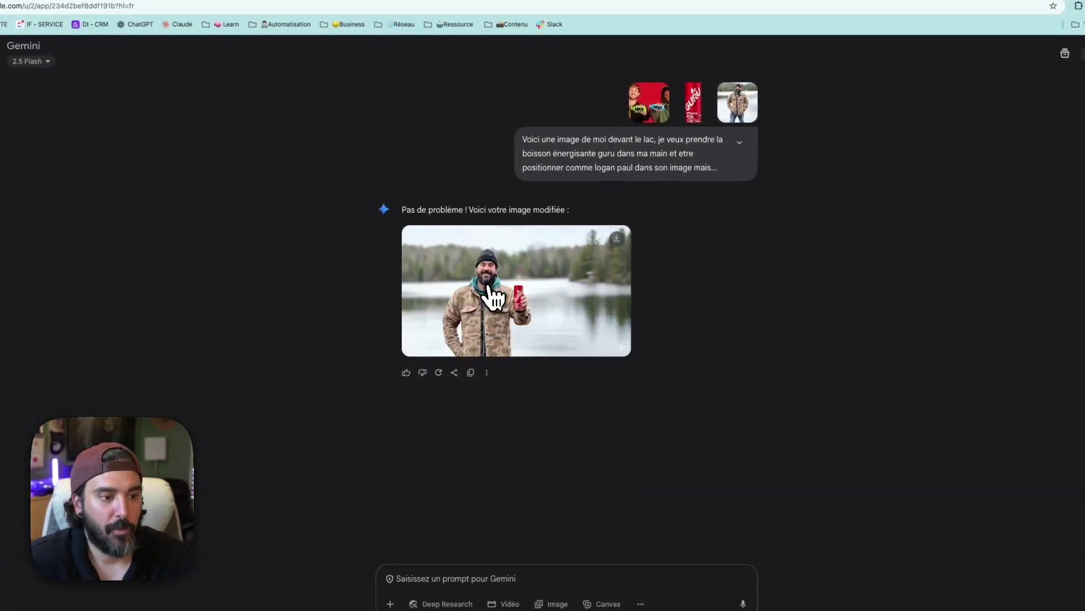
# Enlarge the generated lakeside image with the Guru can to examine the result, and return to the conversation.
pyautogui.click(487, 286)
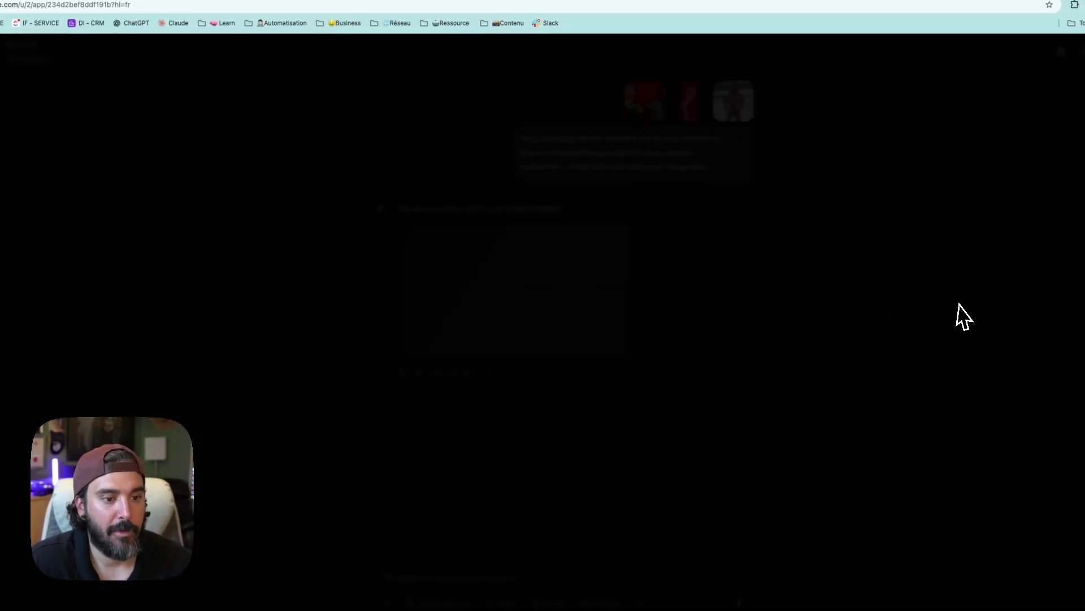
pyautogui.press('Escape')
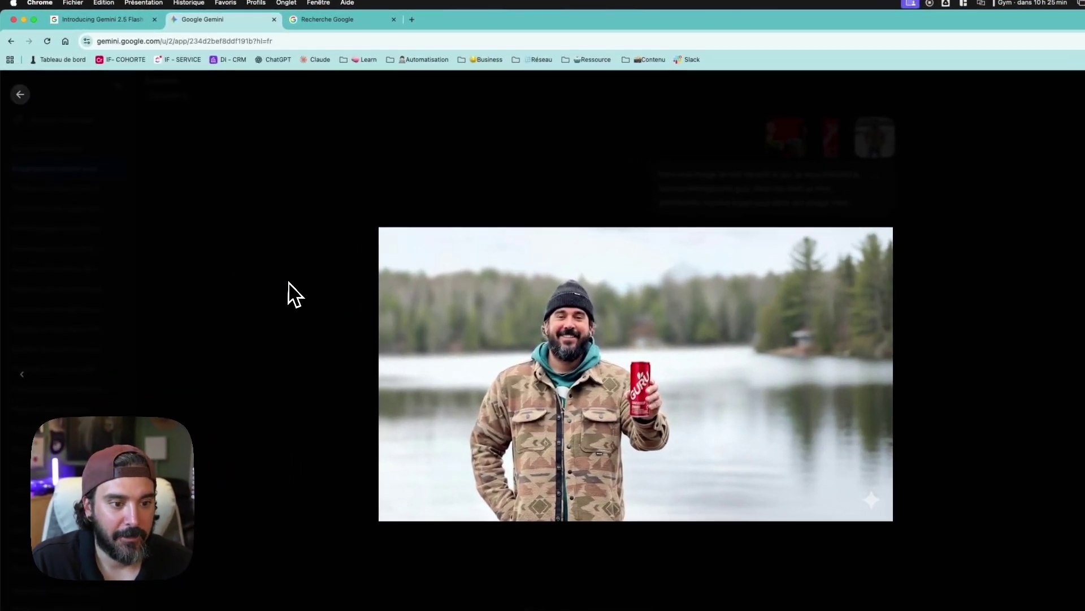
pyautogui.click(263, 268)
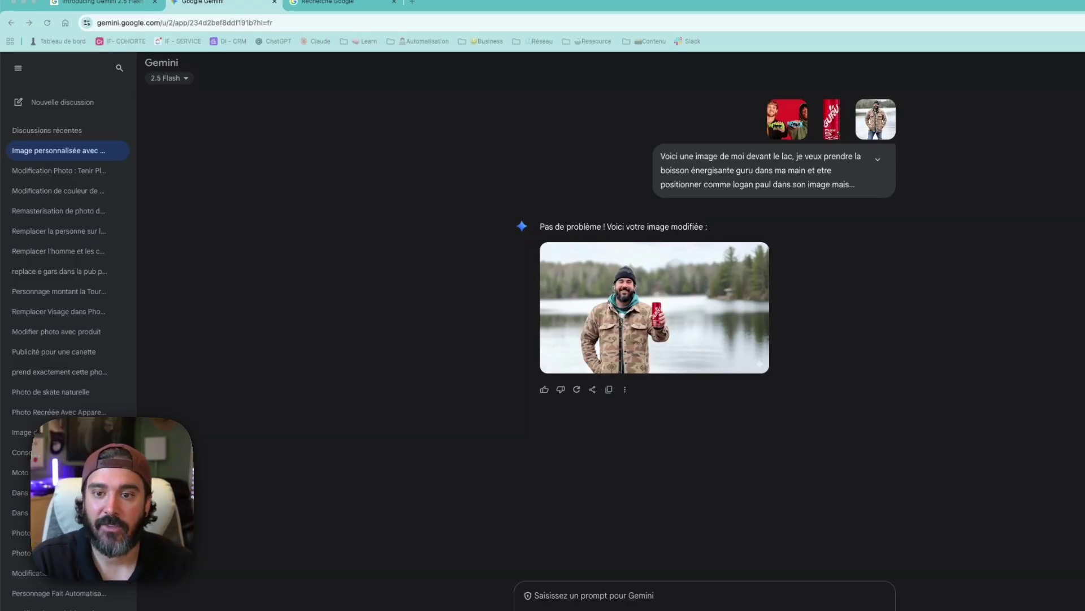
# In a new chat, attach the black Vans shoe image and send "peux tu le changer de couleur pour le mettre rose".
pyautogui.click(81, 103)
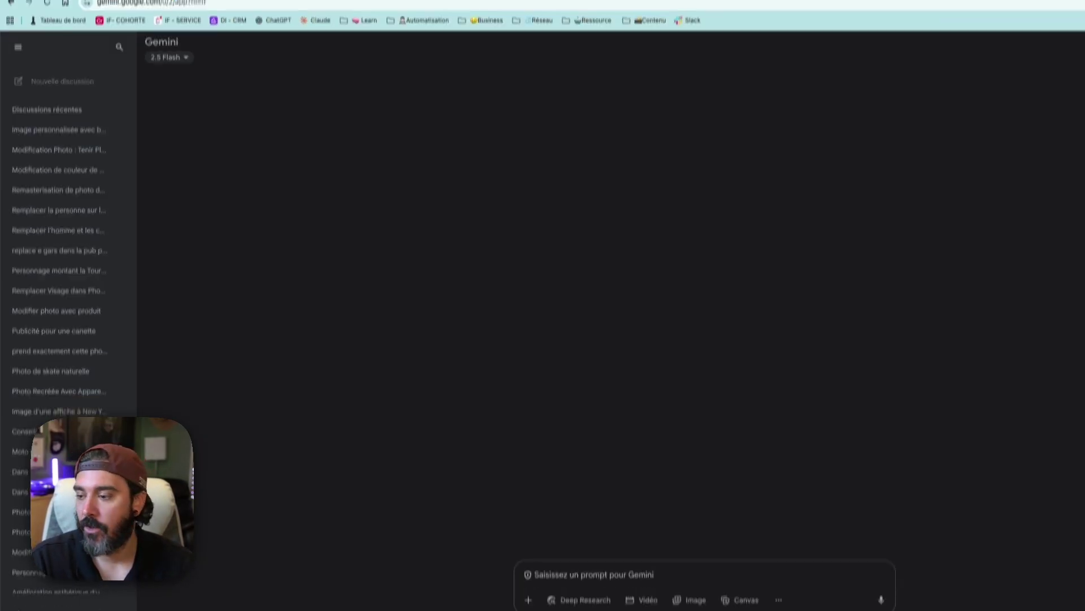
pyautogui.moveTo(452, 610); pyautogui.dragTo(621, 610)
pyautogui.moveTo(611, 515); pyautogui.dragTo(609, 505)
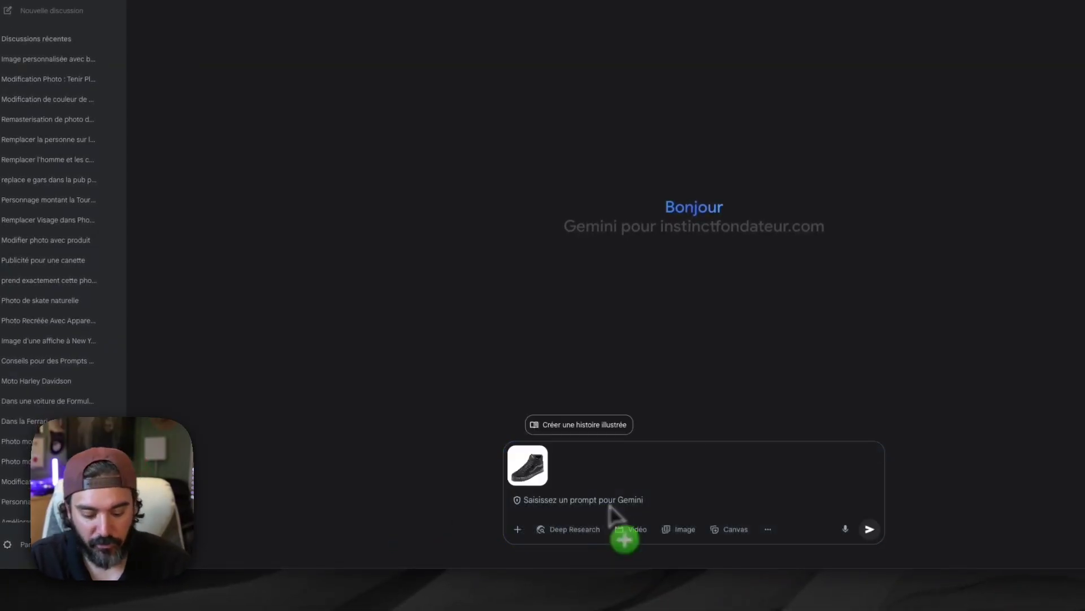
pyautogui.write('peux tu le changer de couleur')
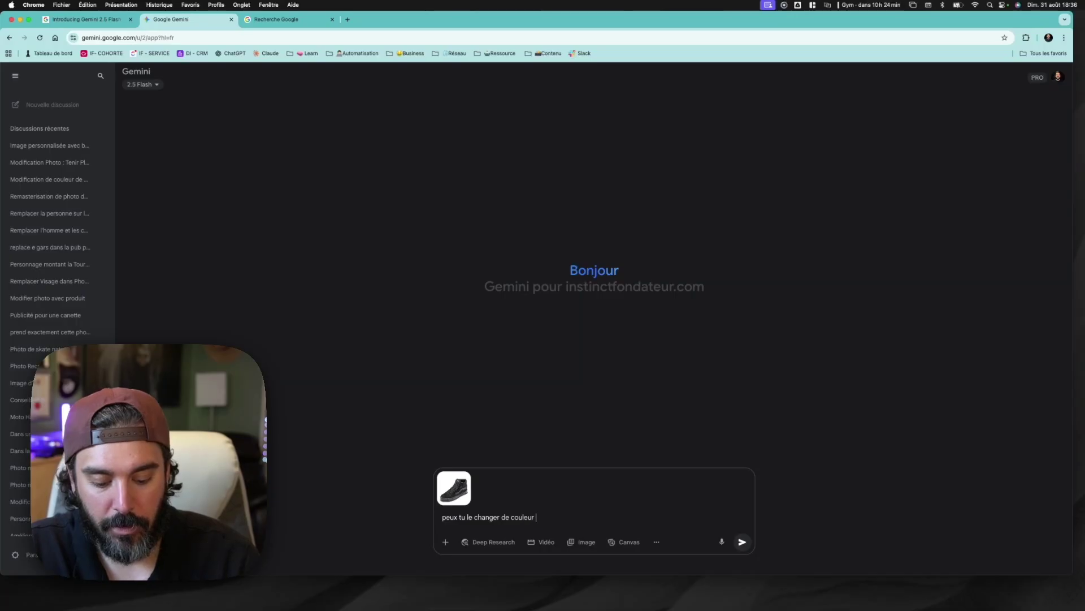
pyautogui.write(' pour le mettre rose')
pyautogui.press('Return')
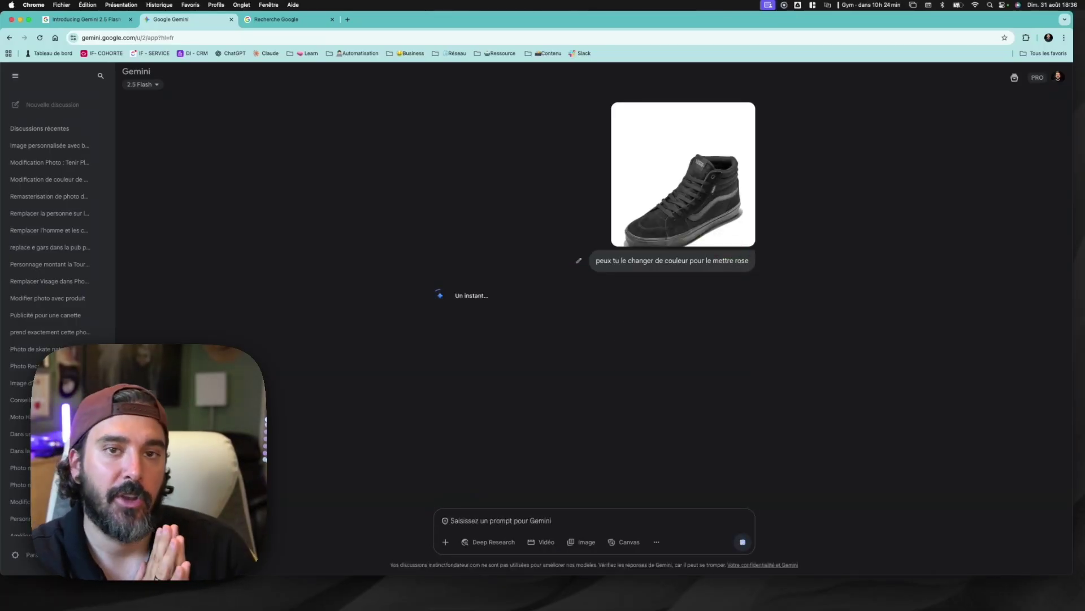
# Enlarge the original black shoe and the generated pink version in turn to compare them.
pyautogui.click(742, 131)
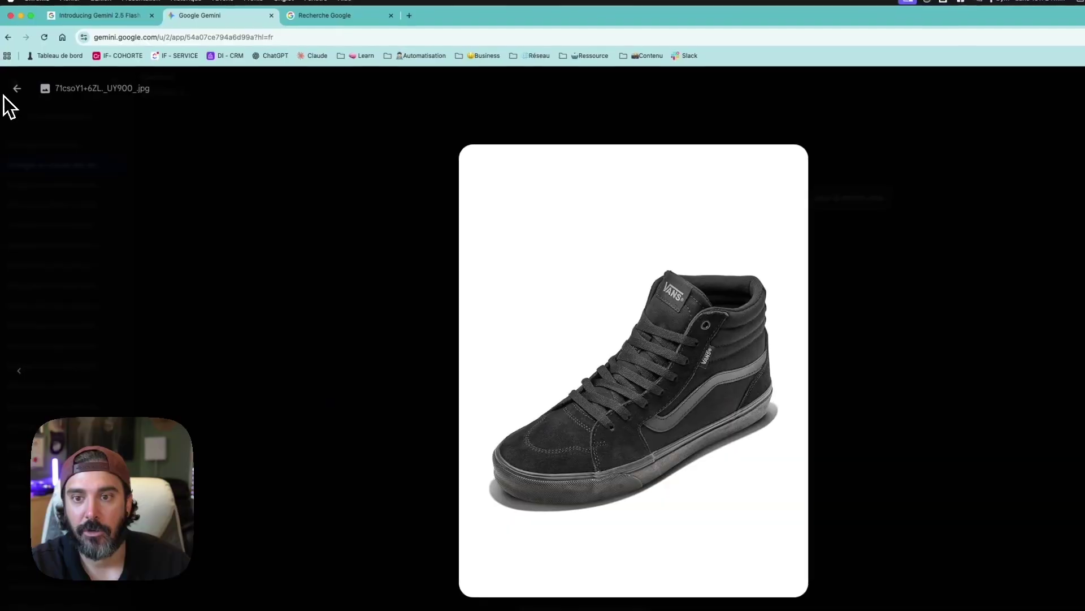
pyautogui.click(19, 101)
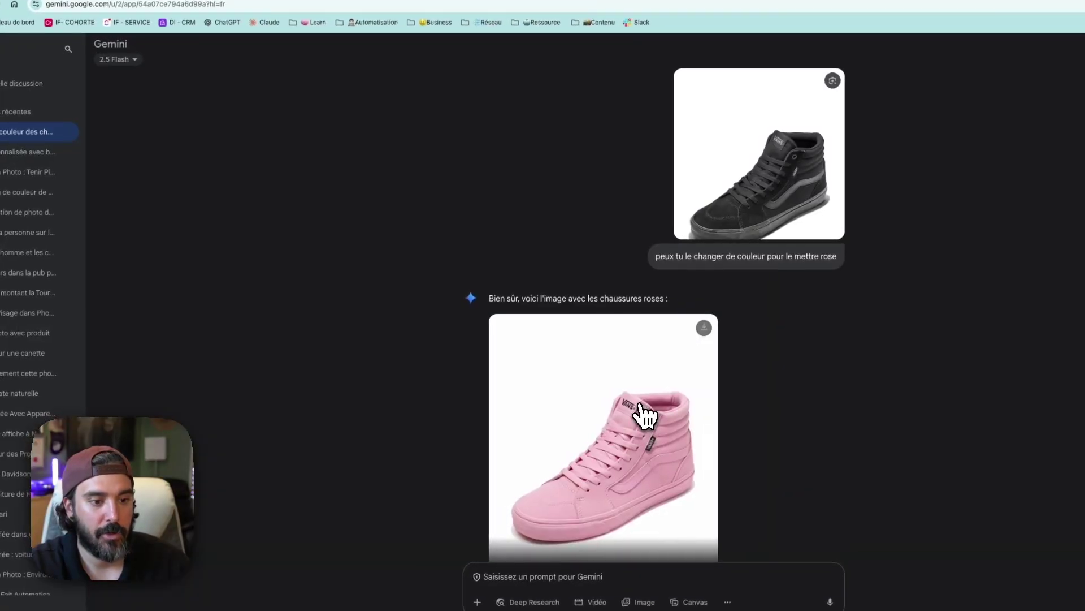
pyautogui.click(646, 417)
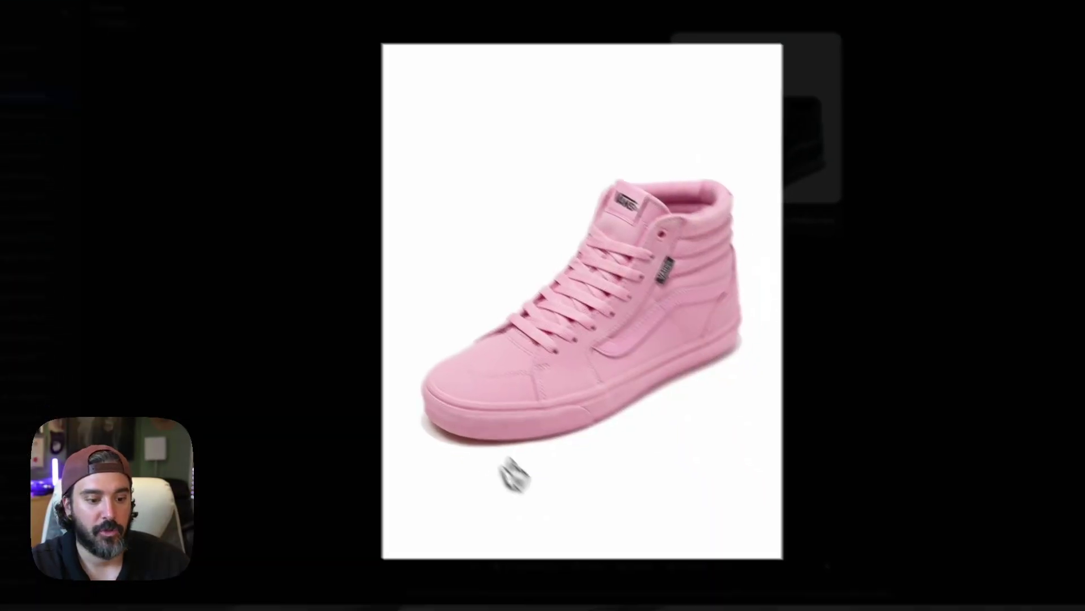
# Send the follow-up prompt "Peux tu le mettre sur une étagère de commerce" and compare the result with the pink shoe image.
pyautogui.click(537, 509)
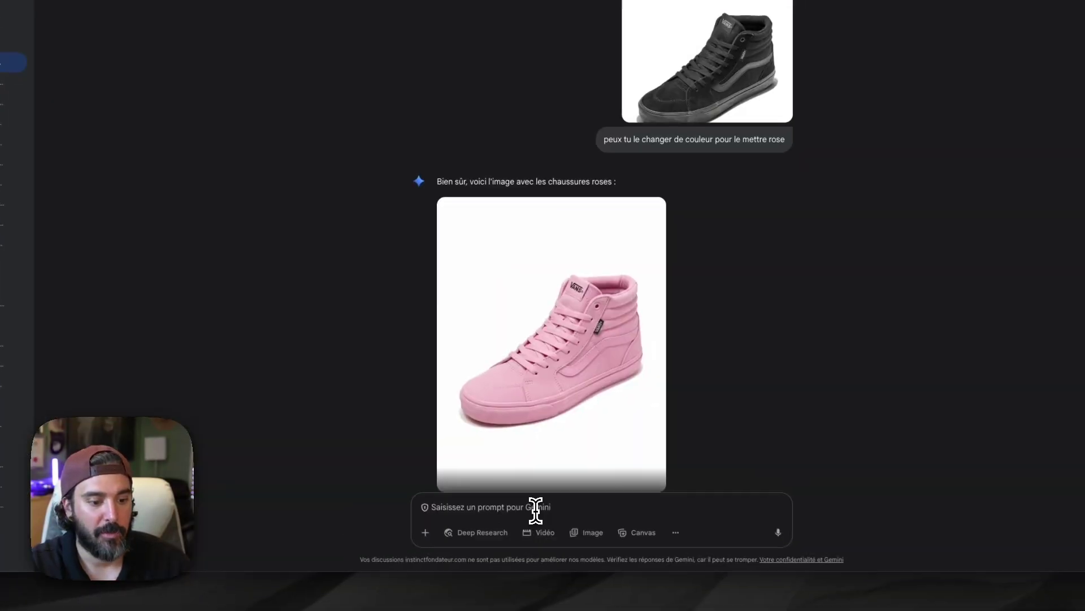
pyautogui.write('Peux')
pyautogui.write(' tu le mettre sur')
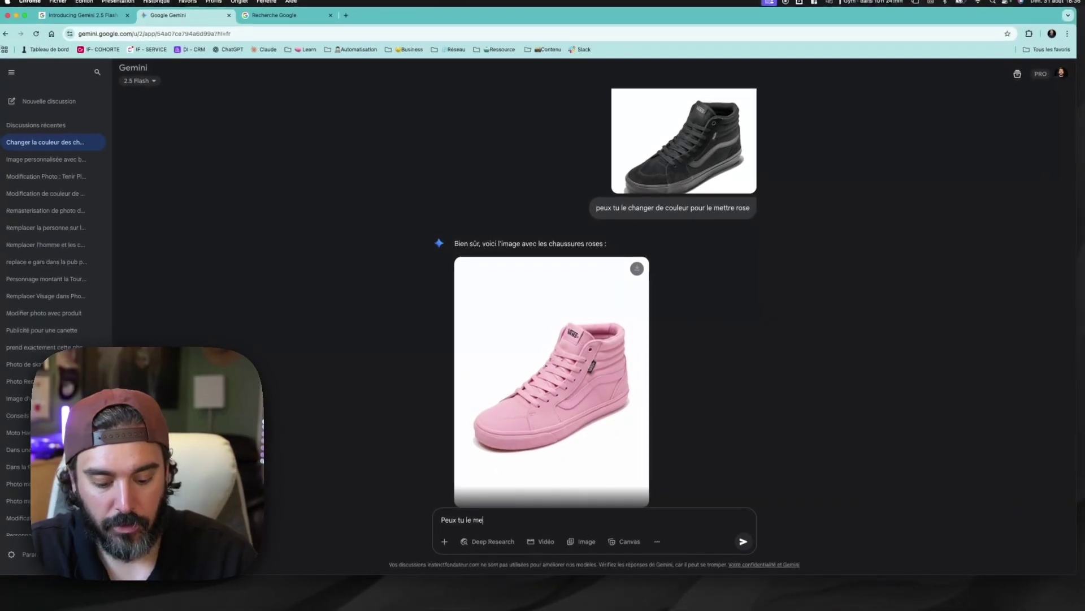
pyautogui.write(' une étagère')
pyautogui.write('de commerce')
pyautogui.press('Return')
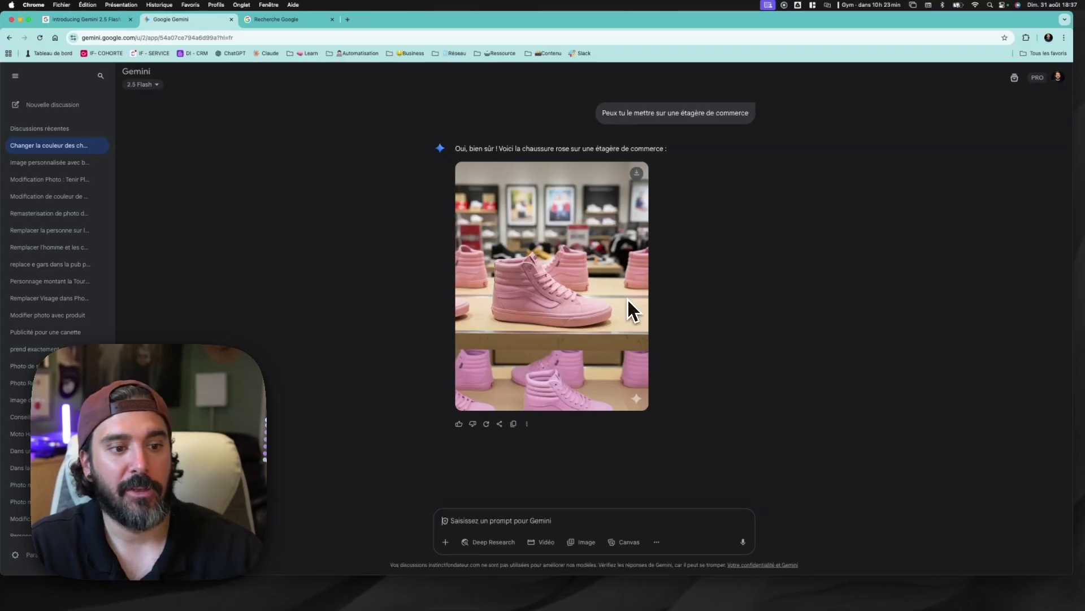
pyautogui.scroll(3, 632, 296)
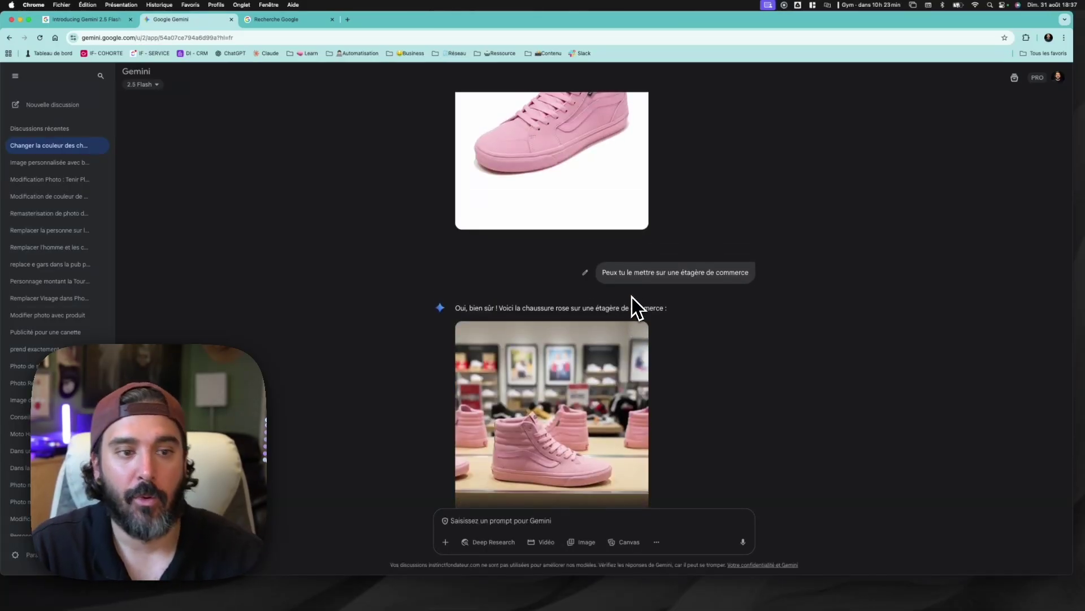
pyautogui.scroll(-3, 632, 297)
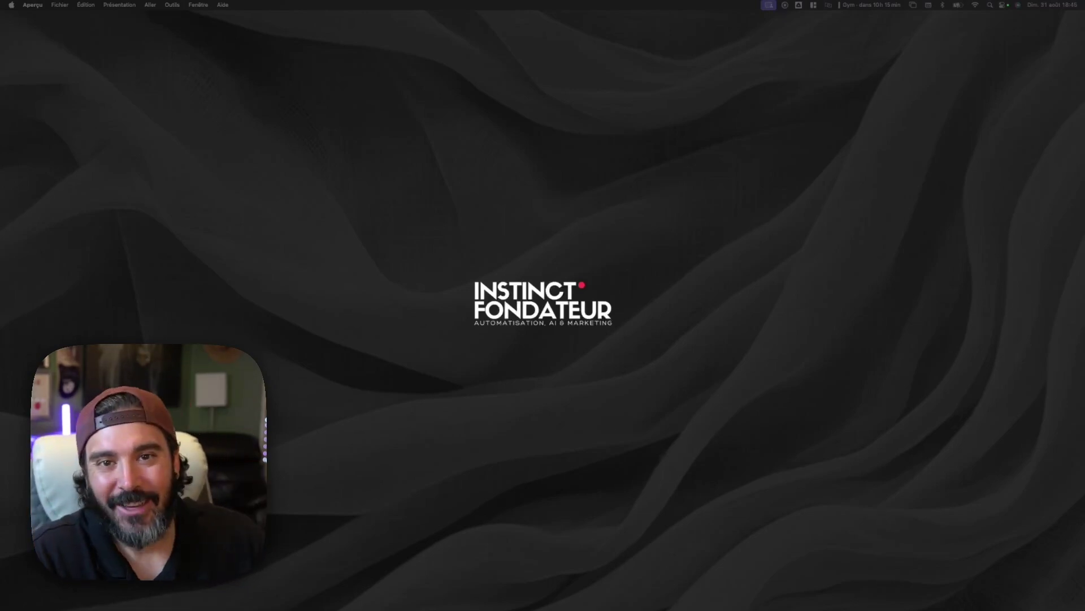
# Bring up the conversation about the energy drink thumbnail and enlarge its attached reference thumbnail to examine it.
pyautogui.moveTo(486, 604); pyautogui.dragTo(403, 137)
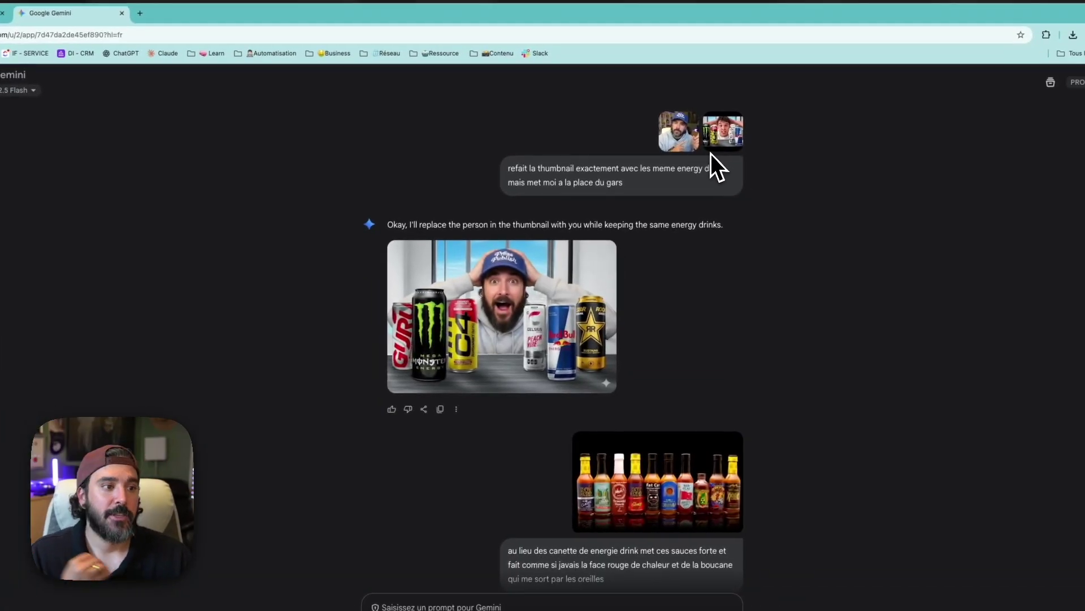
pyautogui.click(717, 138)
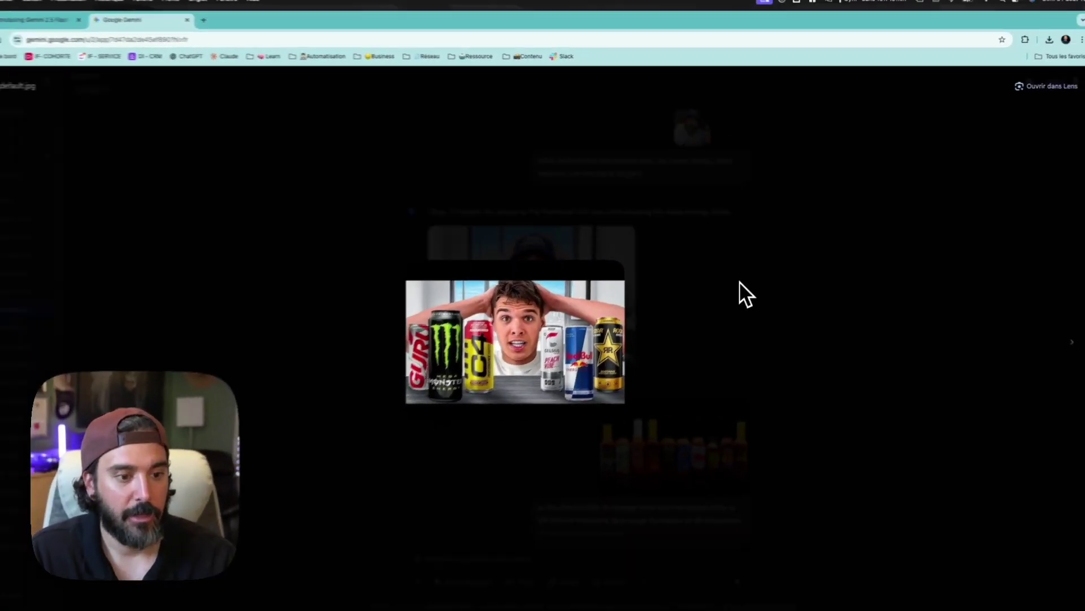
pyautogui.press('super+plus')
pyautogui.press('super+plus')
pyautogui.press('super+plus')
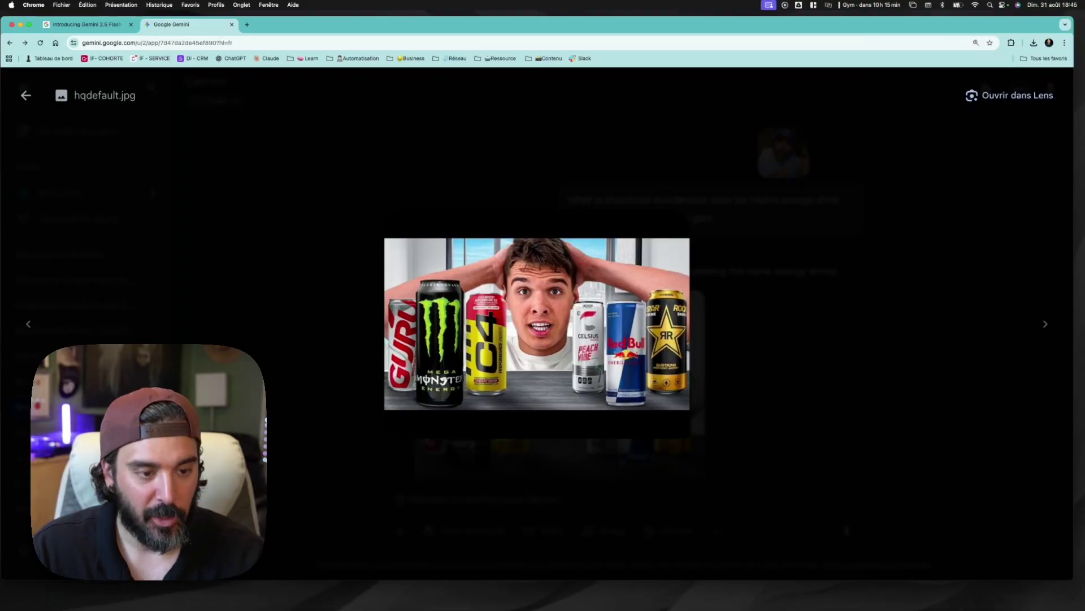
pyautogui.press('super+minus')
pyautogui.press('super+minus')
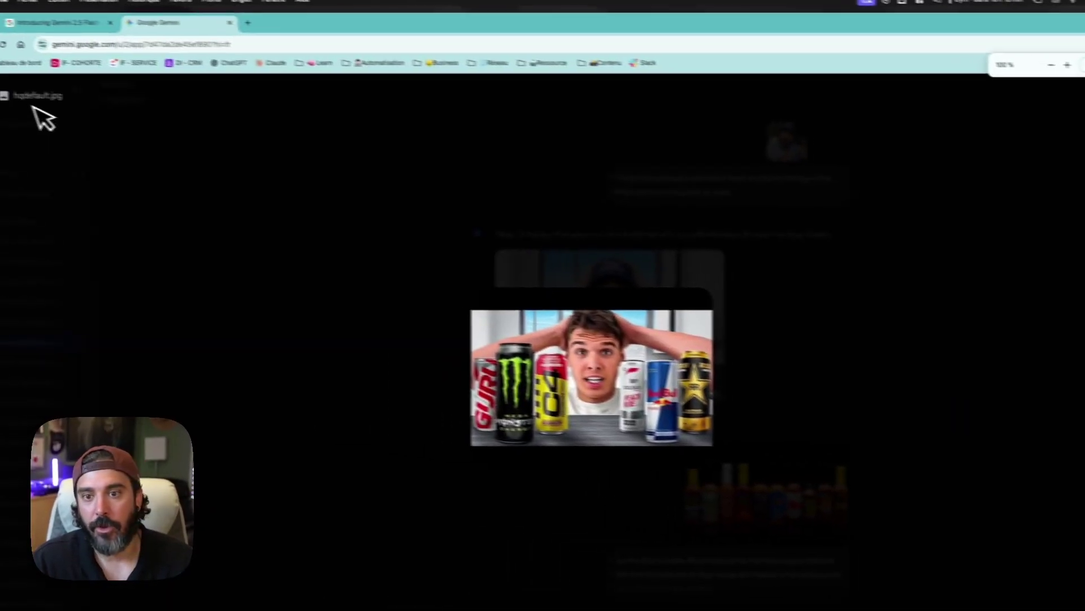
pyautogui.click(27, 105)
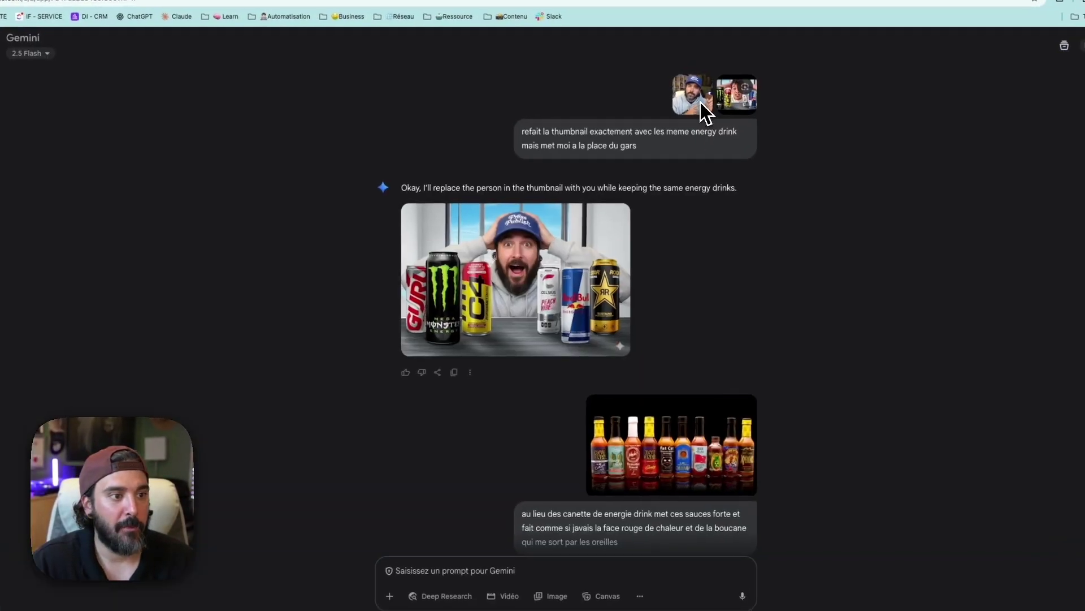
# Enlarge the attached portrait with the blue cap and the generated energy drink thumbnail in turn to compare them.
pyautogui.click(733, 92)
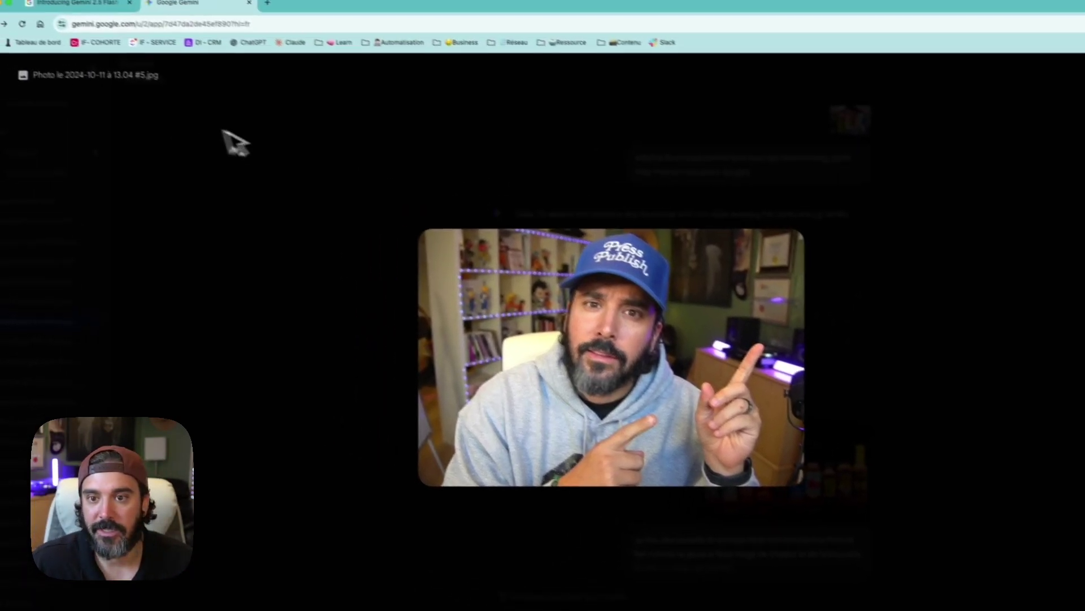
pyautogui.click(7, 77)
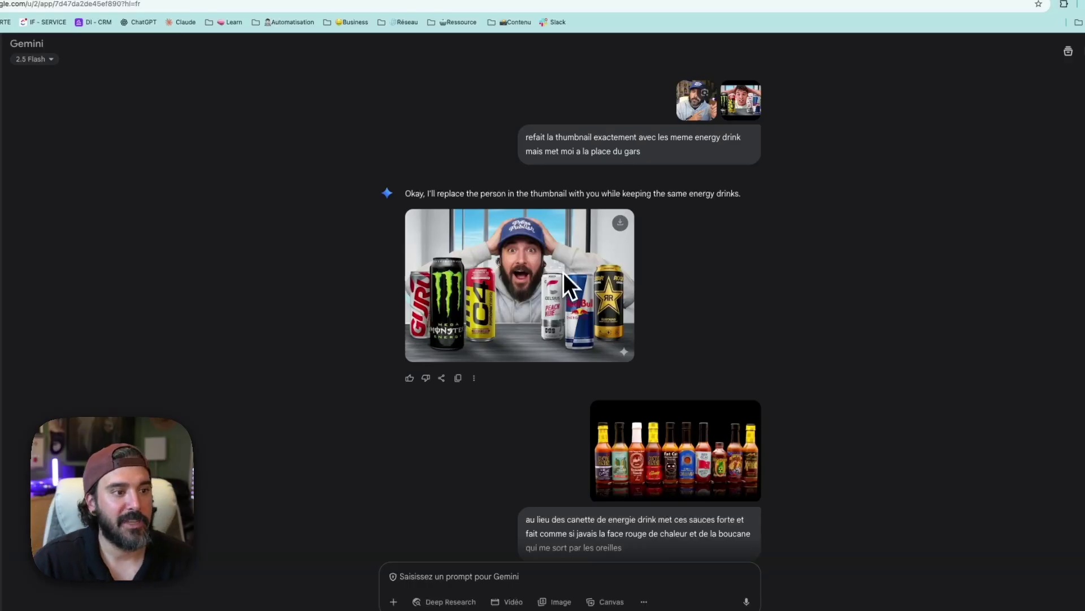
pyautogui.click(573, 237)
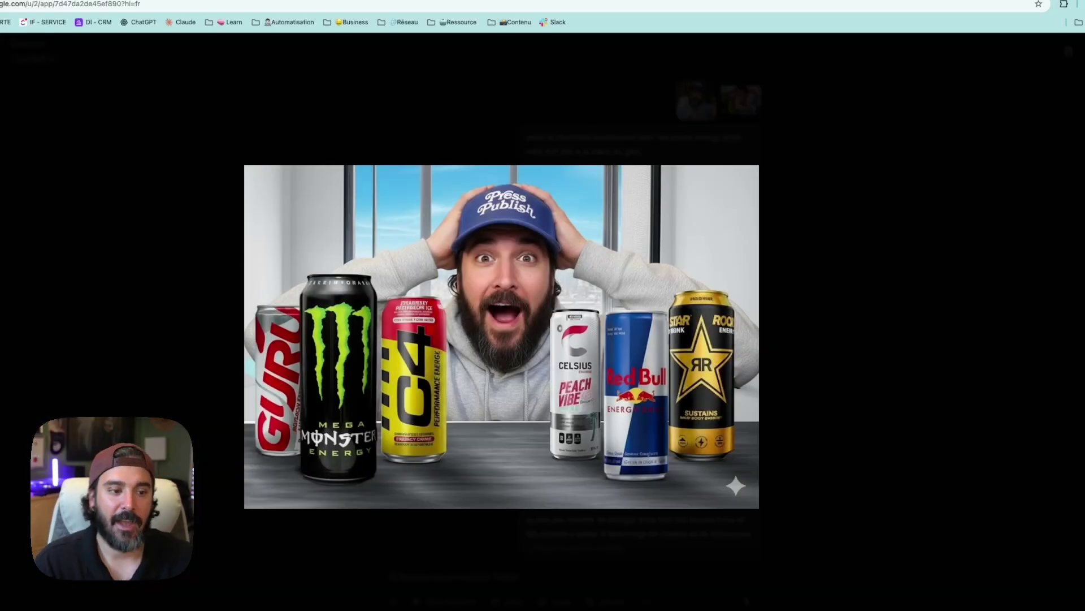
pyautogui.click(721, 138)
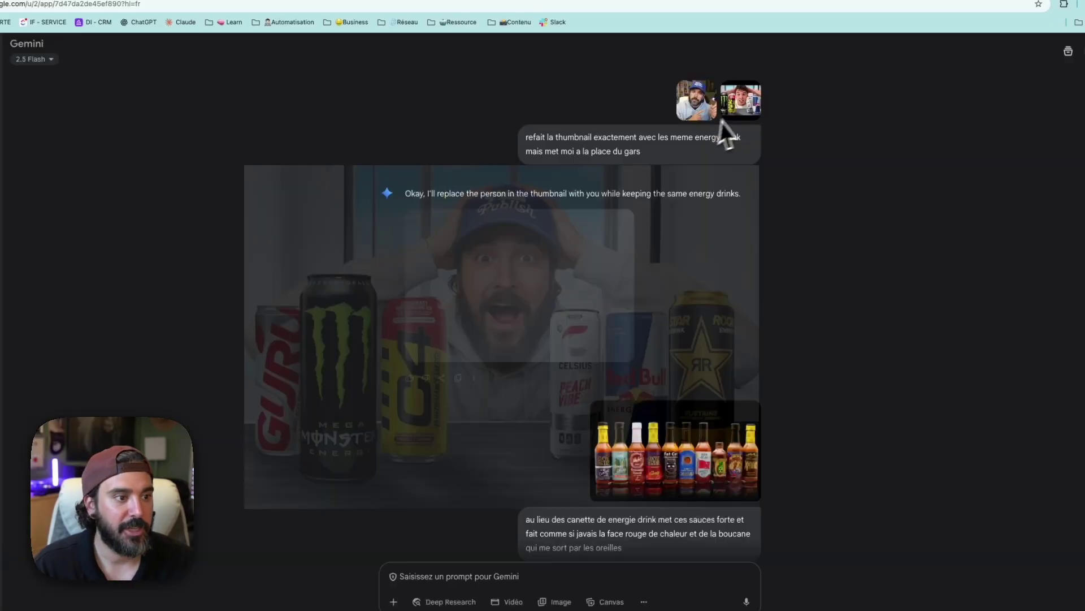
# Enlarge the attached energy drink reference thumbnail and the hot sauce bottles image in turn to examine the source images.
pyautogui.click(741, 100)
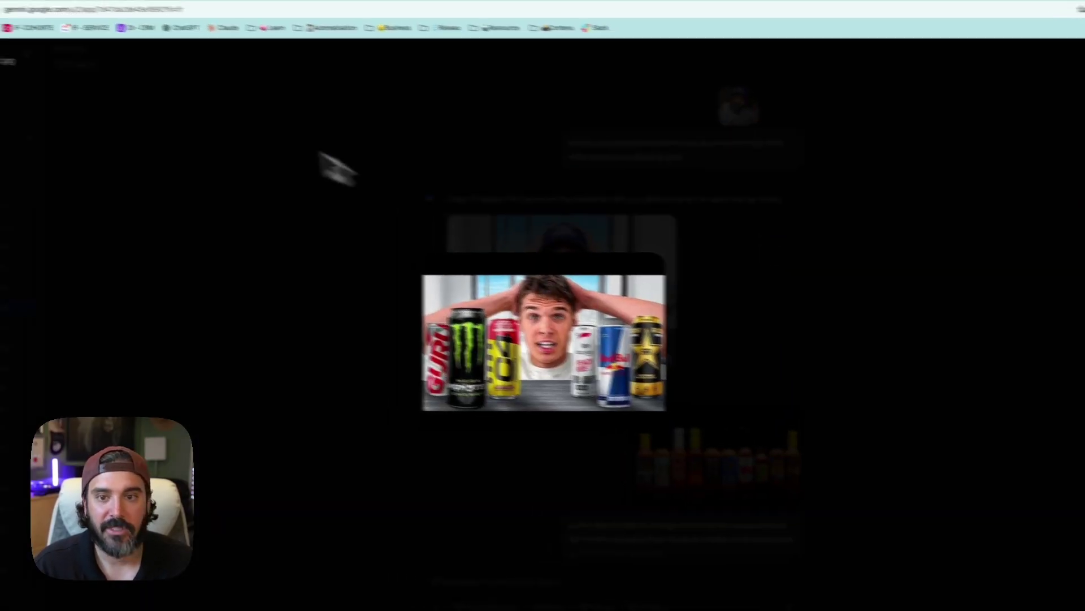
pyautogui.press('Escape')
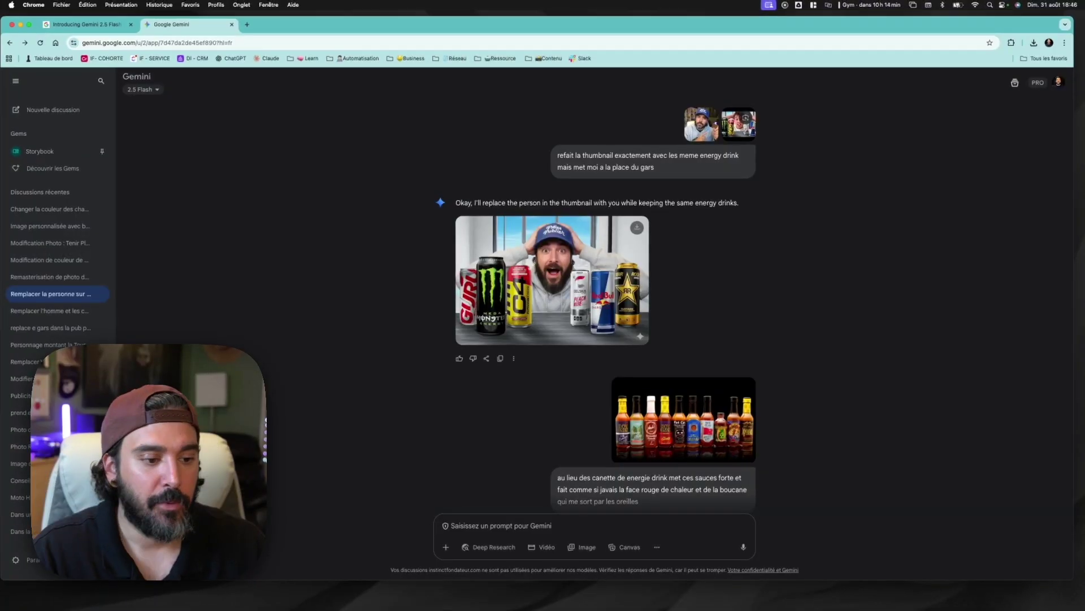
pyautogui.click(673, 448)
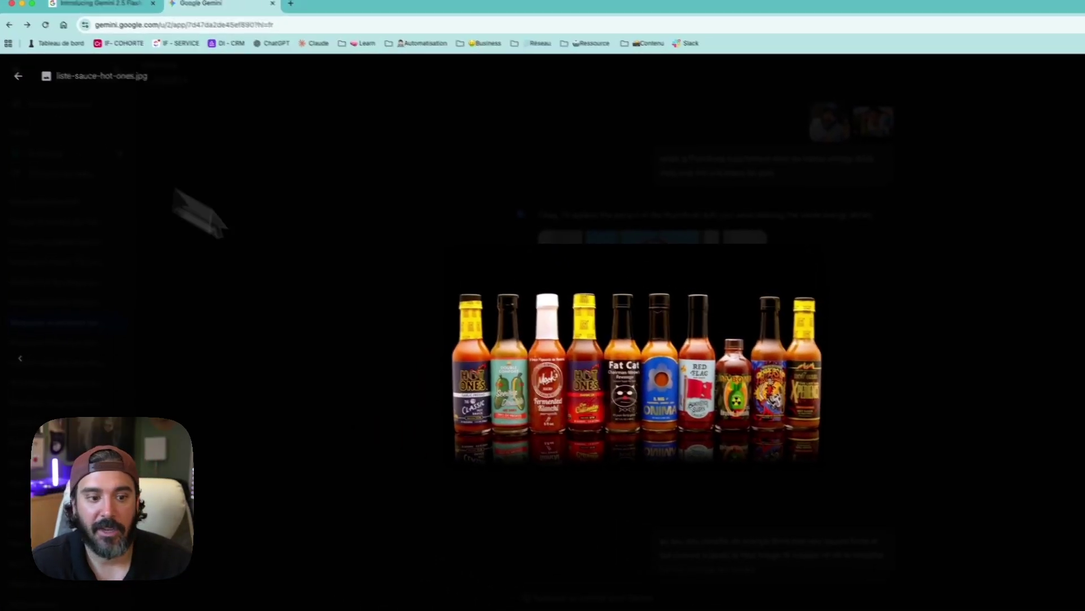
pyautogui.press('Escape')
# Enlarge the generated hot sauce thumbnail with the red face and the version with mountains of bananas in turn to examine them.
pyautogui.scroll(-5, 650, 313)
pyautogui.click(651, 314)
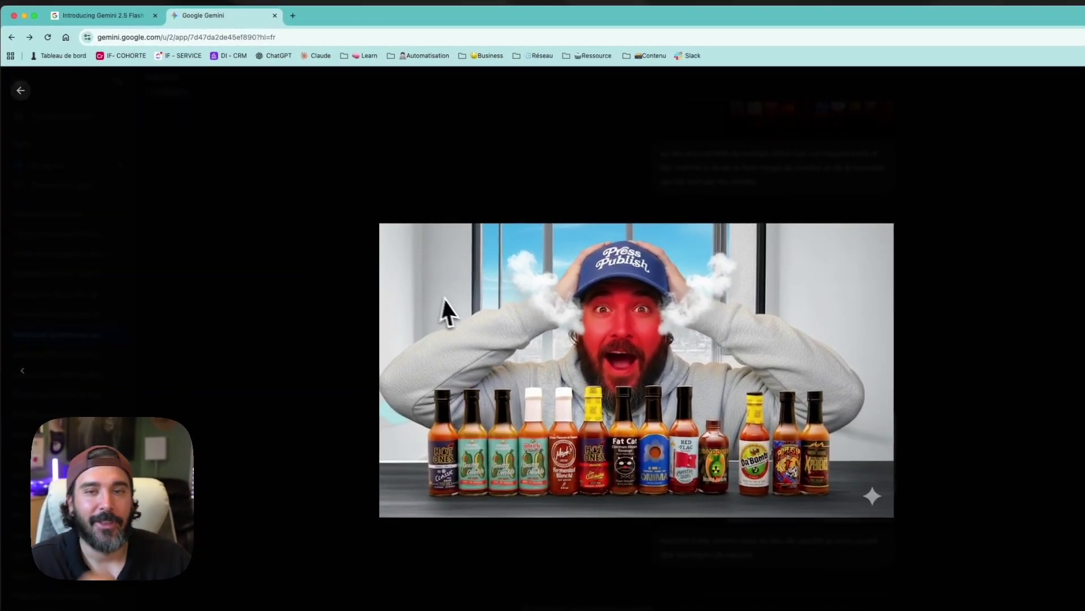
pyautogui.press('Escape')
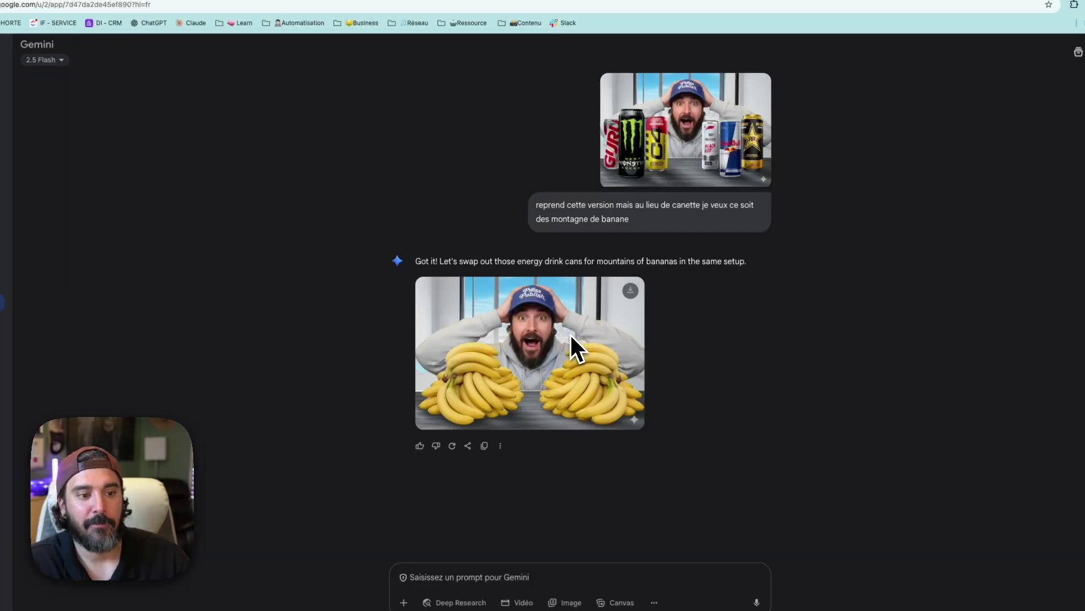
pyautogui.click(571, 340)
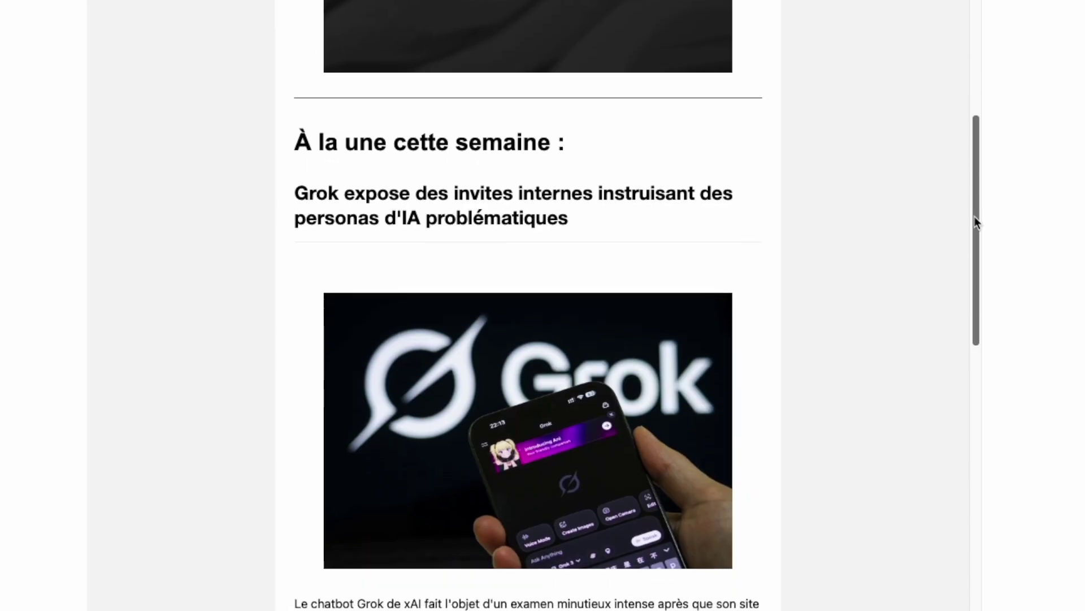
pyautogui.moveTo(978, 230); pyautogui.dragTo(996, 609)
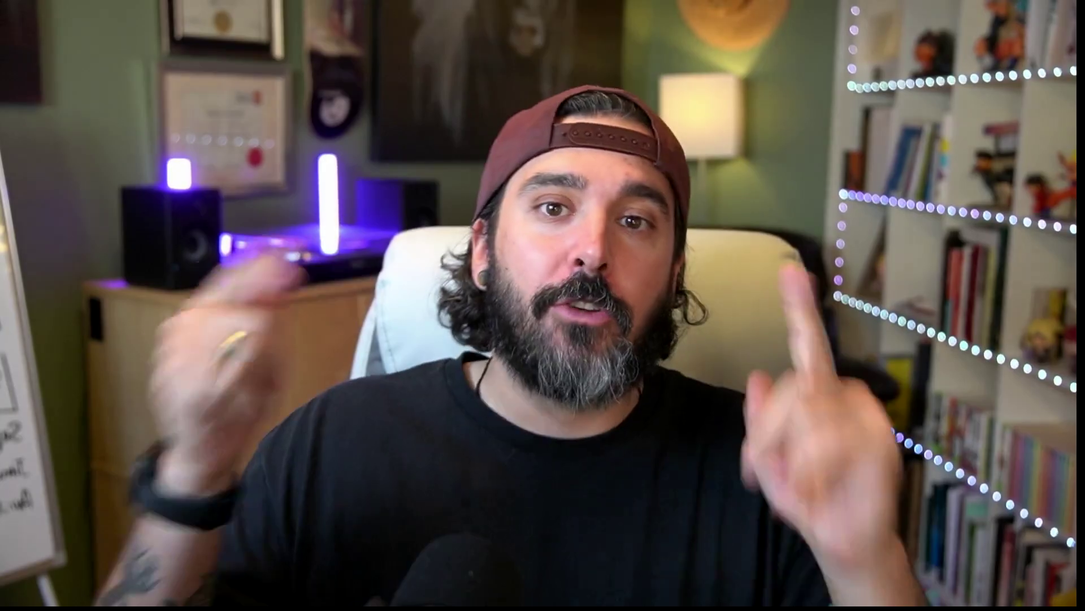